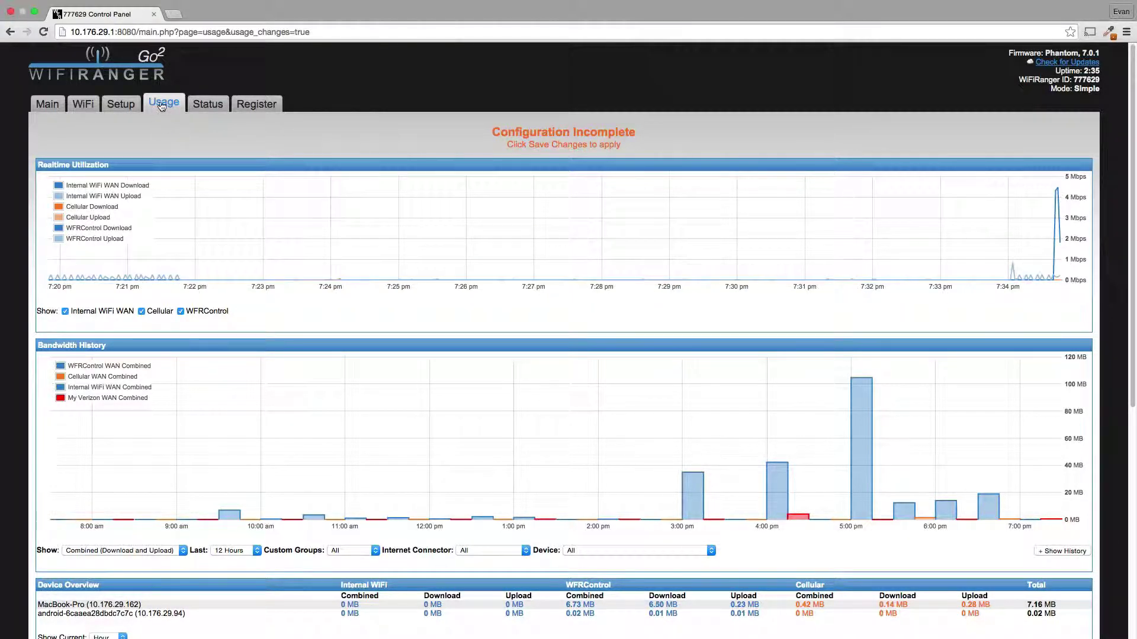
Step: Scroll down the Usage page past the My Verizon bandwidth group to Add Restriction
scroll(467, 290, "down", 5)
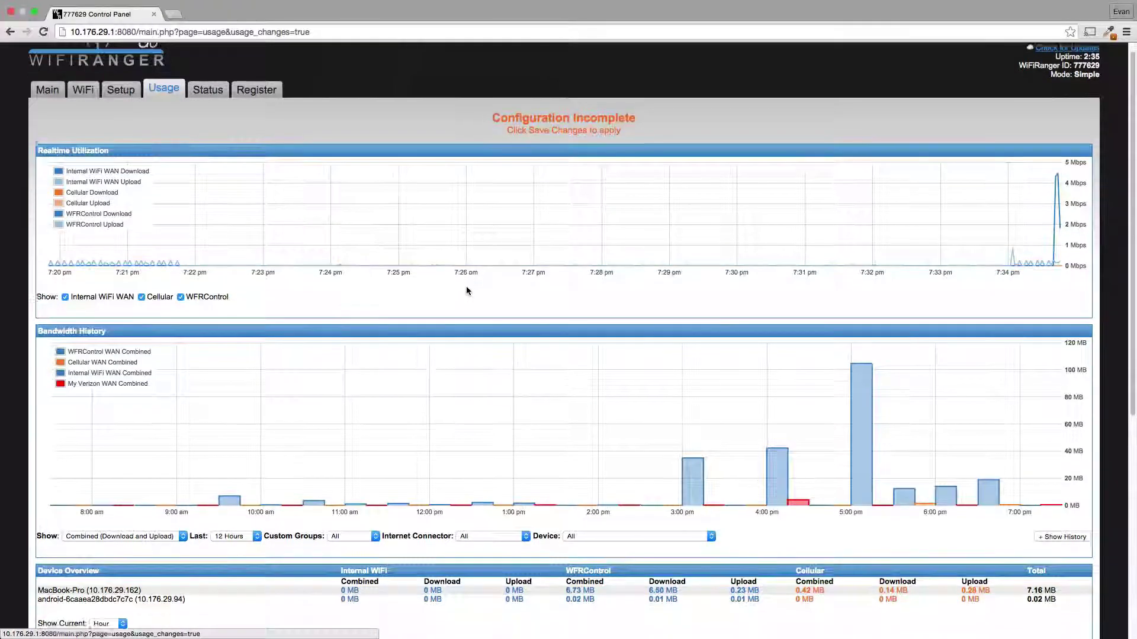
scroll(467, 291, "down", 5)
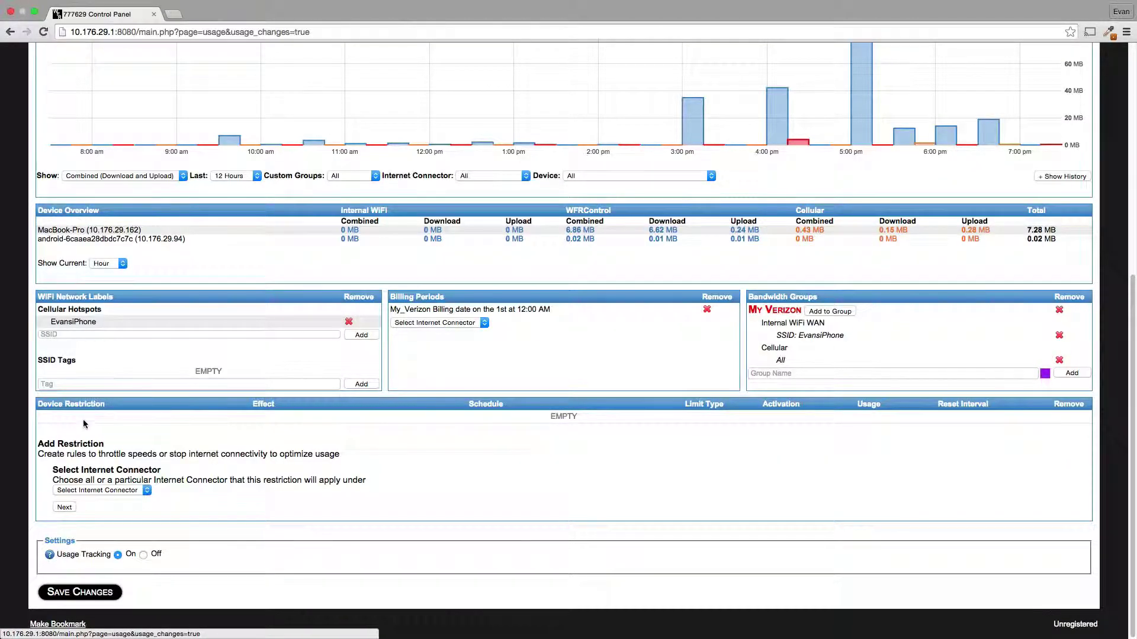
Step: Pick My Verizon as the restriction's Internet Connector and advance to device selection
left_click(147, 492)
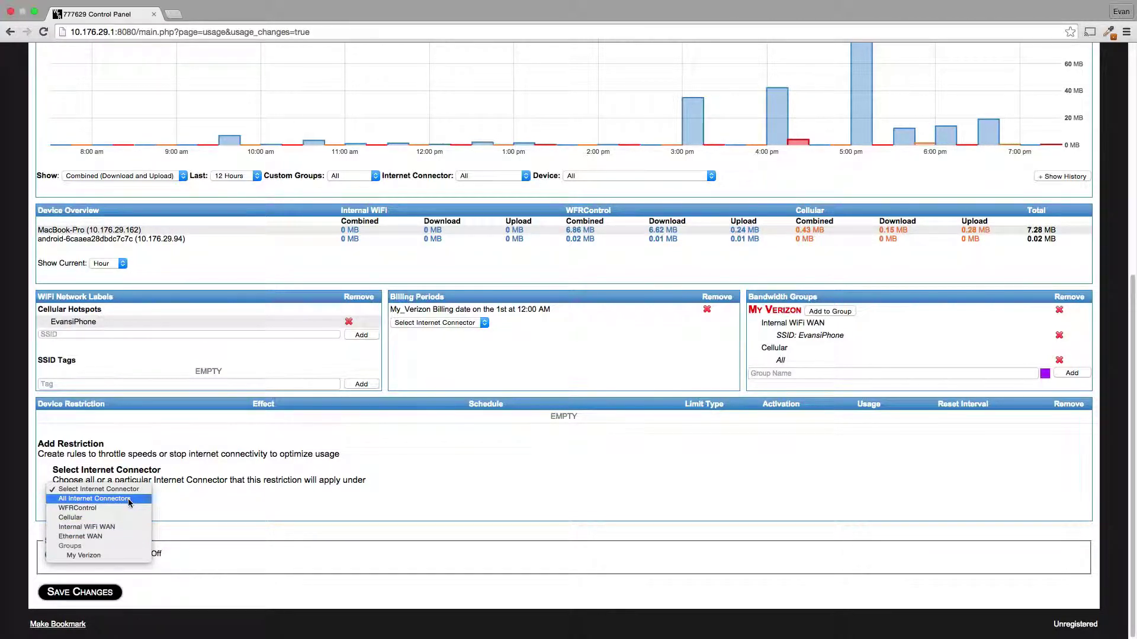
left_click(74, 555)
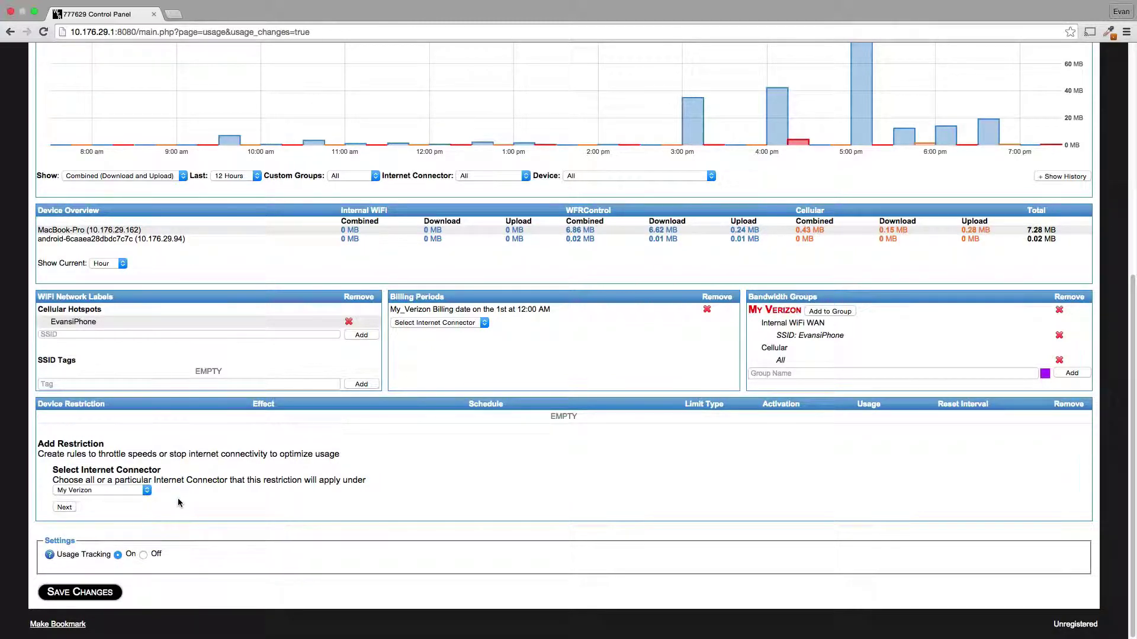
left_click(65, 507)
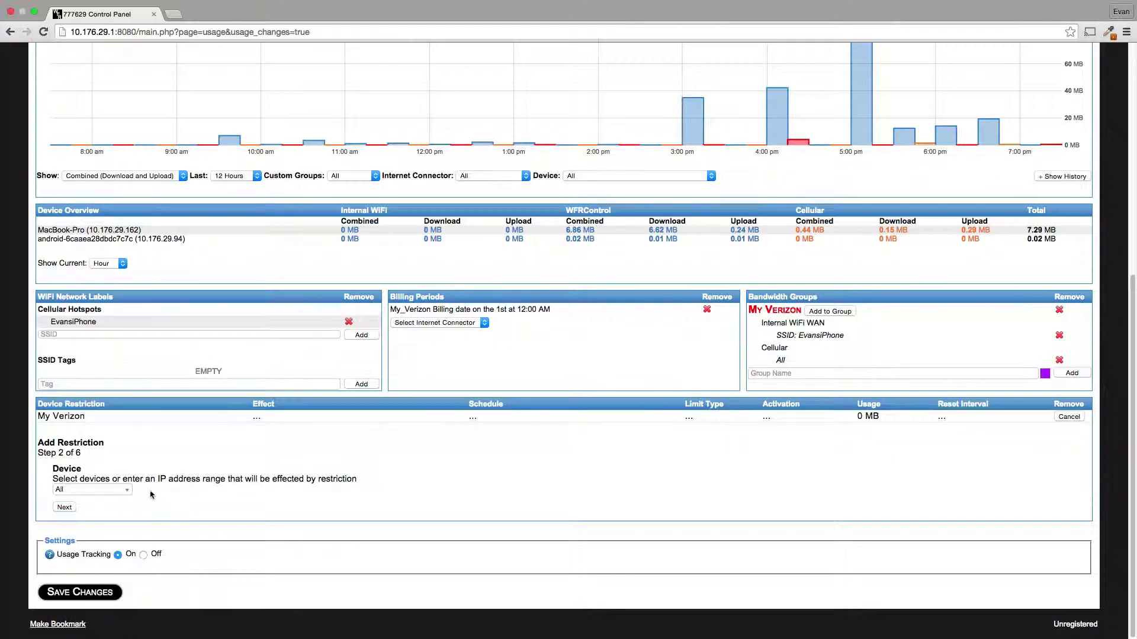
Step: Keep all devices and set the restriction's effect to Disable Internet Access
left_click(65, 508)
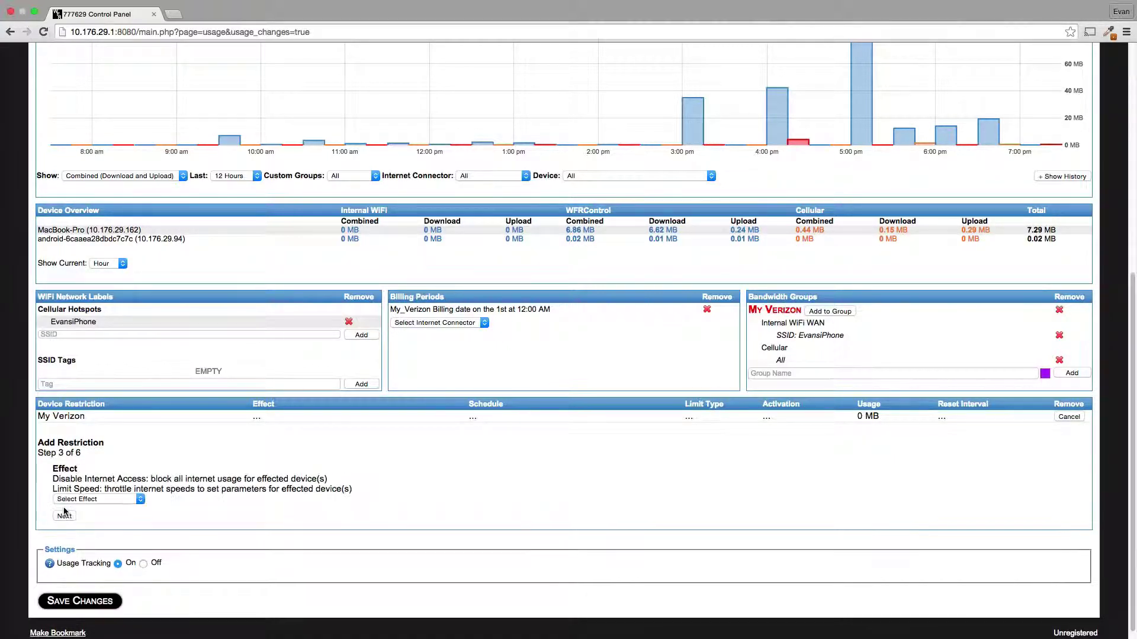
left_click(140, 500)
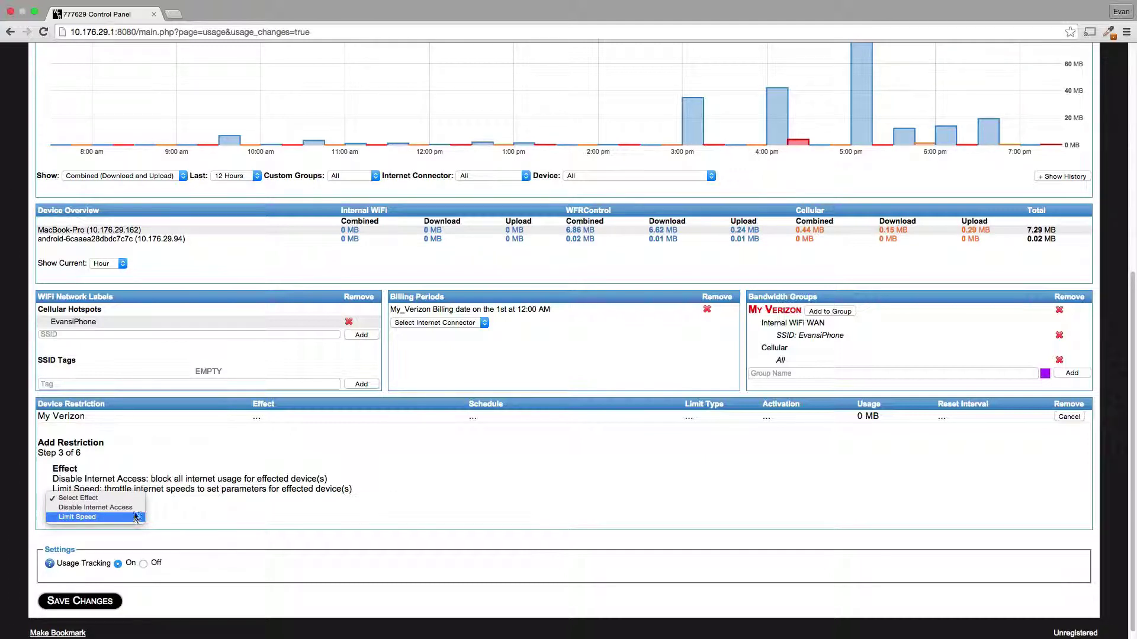
left_click(133, 507)
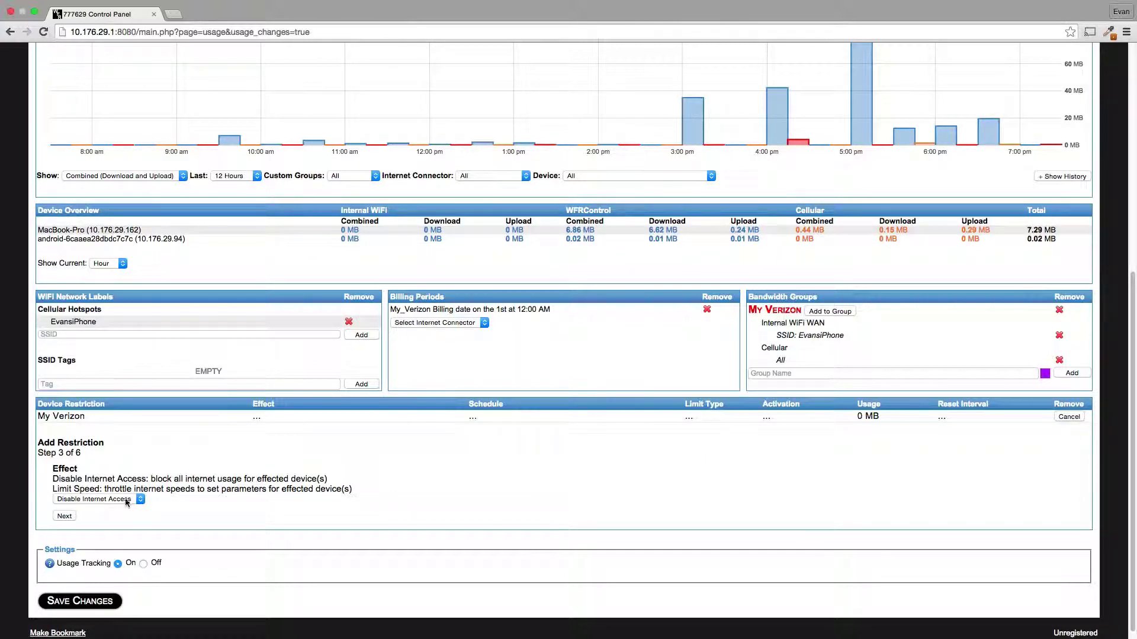
left_click(63, 516)
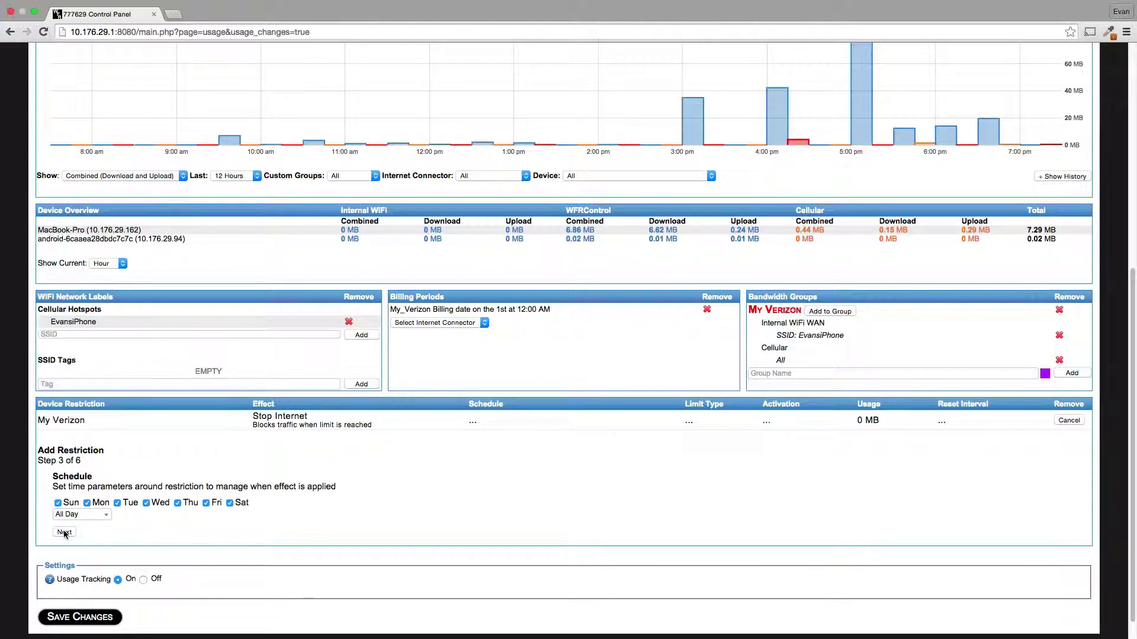
Step: Keep the all-day schedule and activate after 10 GB combined download and upload
left_click(65, 533)
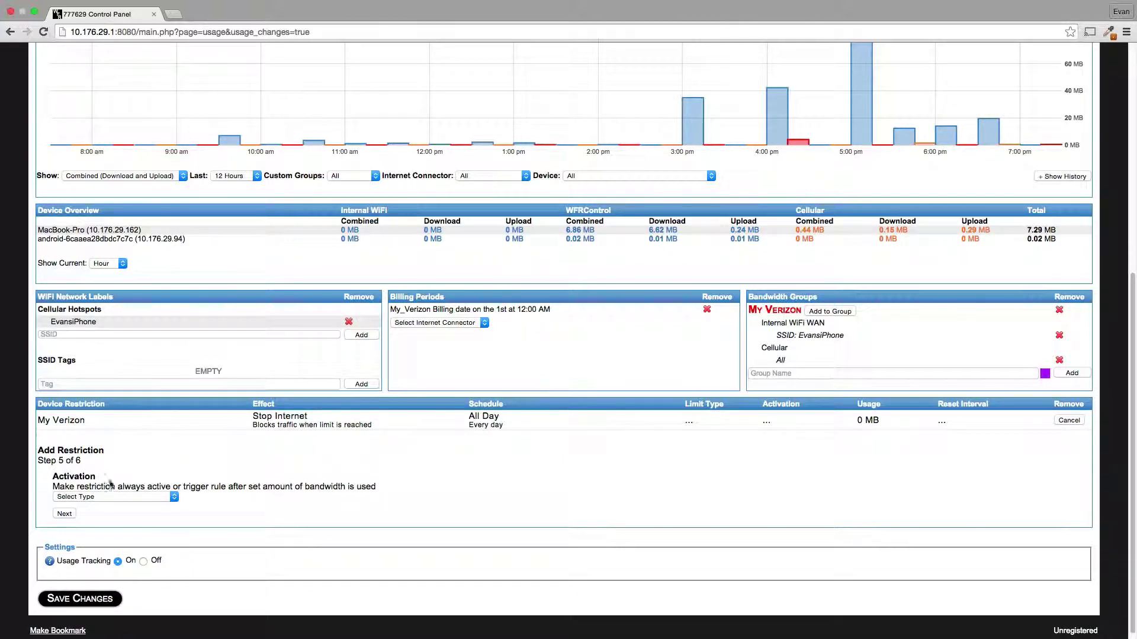
left_click(174, 497)
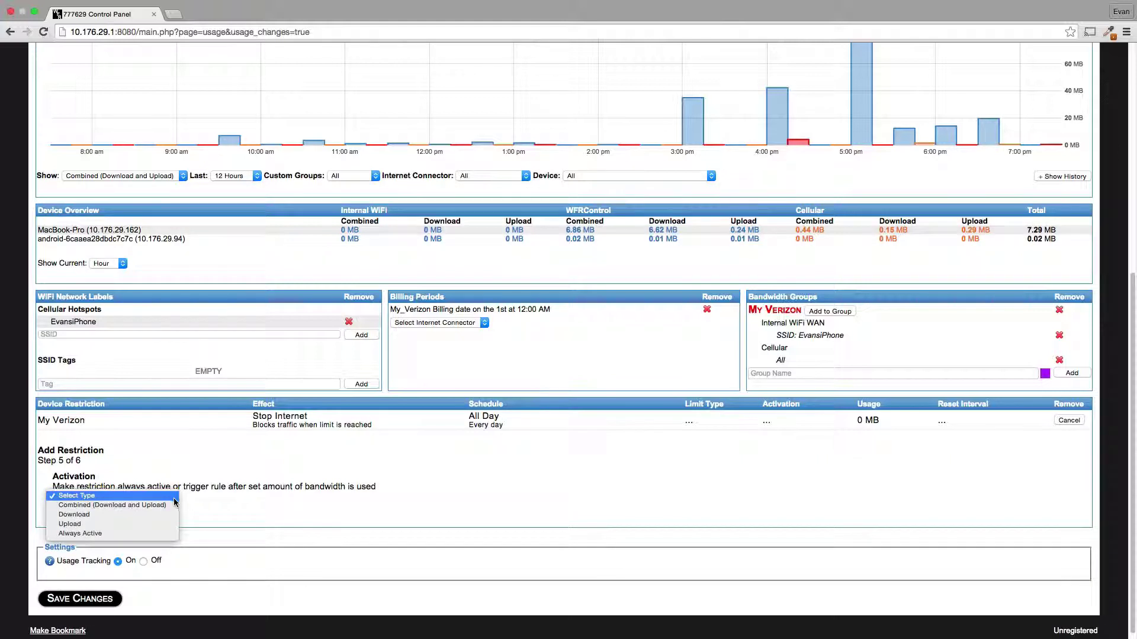
left_click(139, 505)
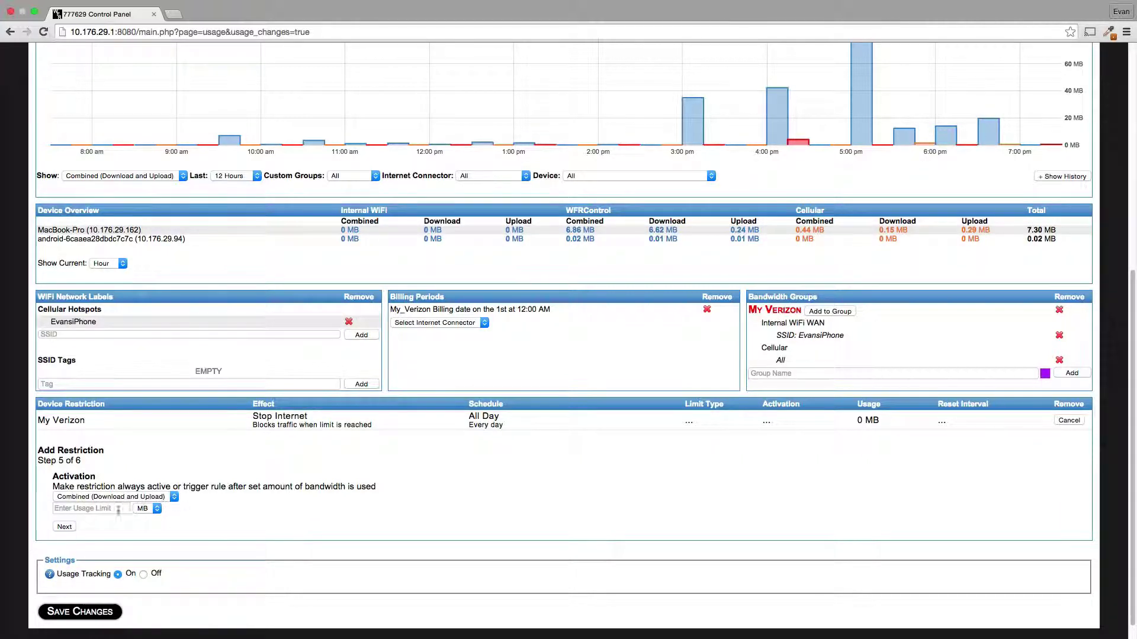
left_click(113, 509)
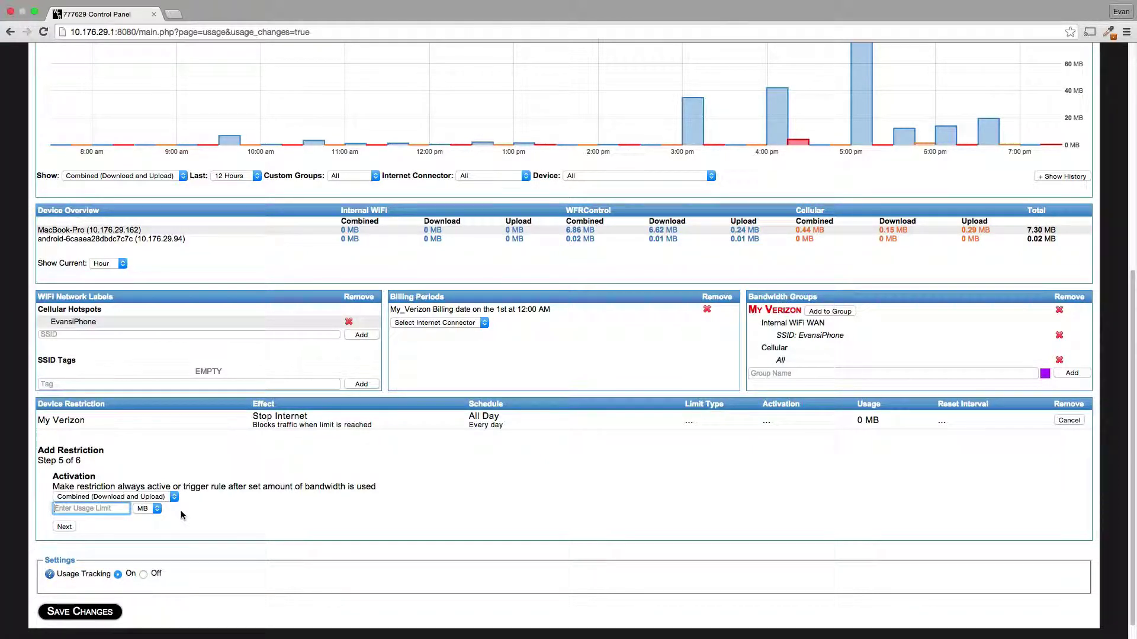
type("10")
left_click(156, 509)
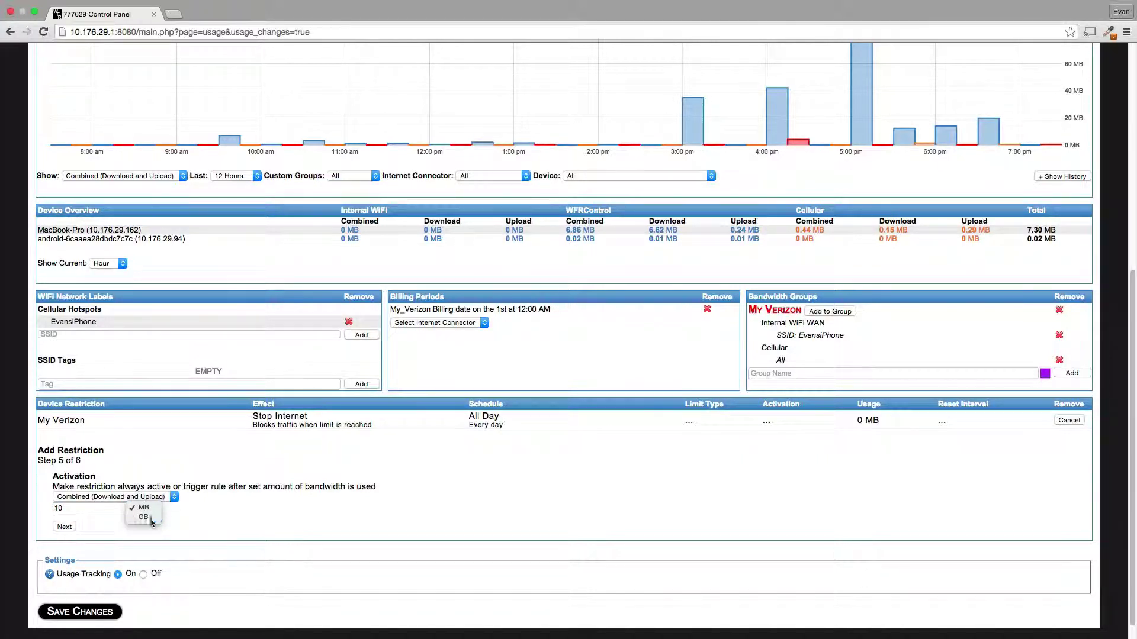
left_click(144, 517)
left_click(65, 527)
Step: Reset usage monthly on the 1st at 12:00 AM and add the rule
left_click(120, 515)
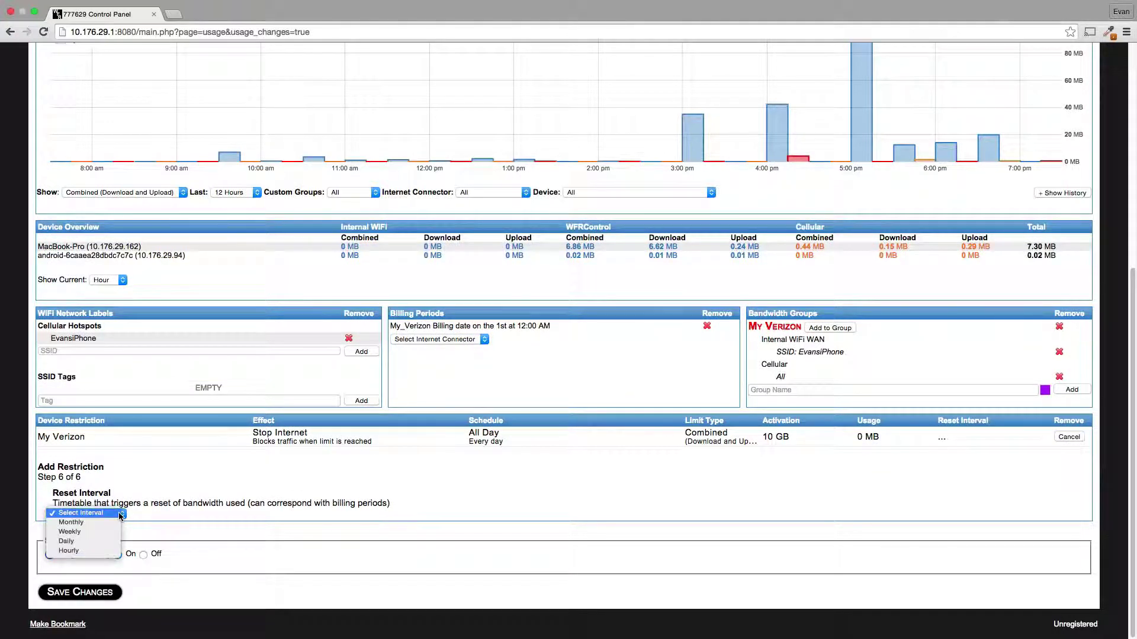
left_click(158, 510)
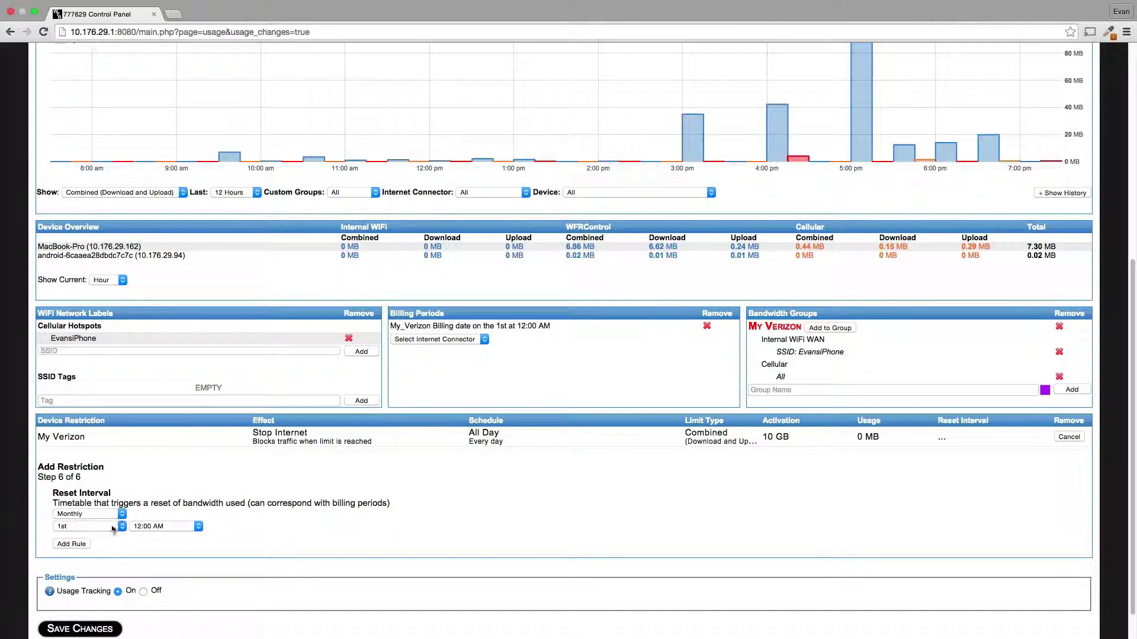
left_click(71, 544)
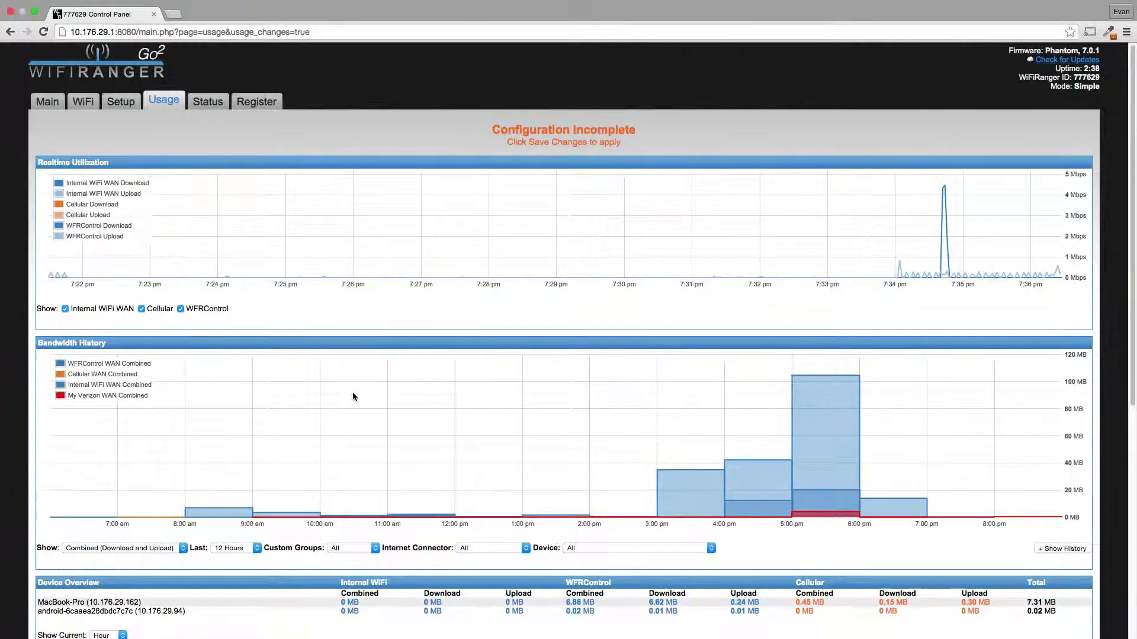
Step: Save the configuration changes to the router and confirm with OK
scroll(352, 391, "down", 1)
scroll(351, 392, "down", 6)
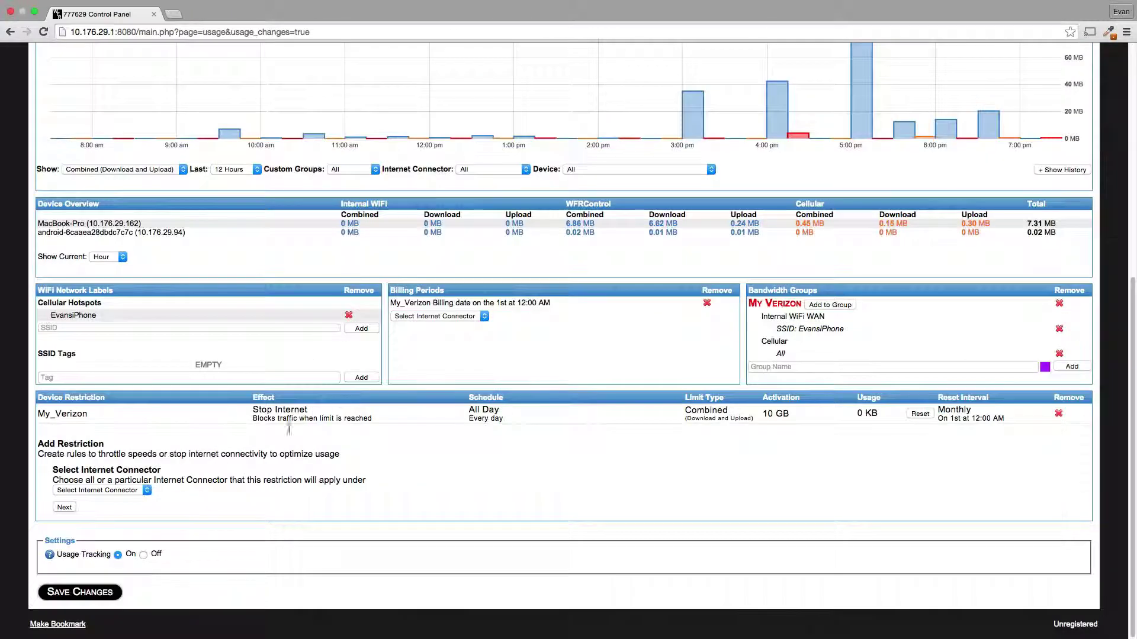
left_click(86, 593)
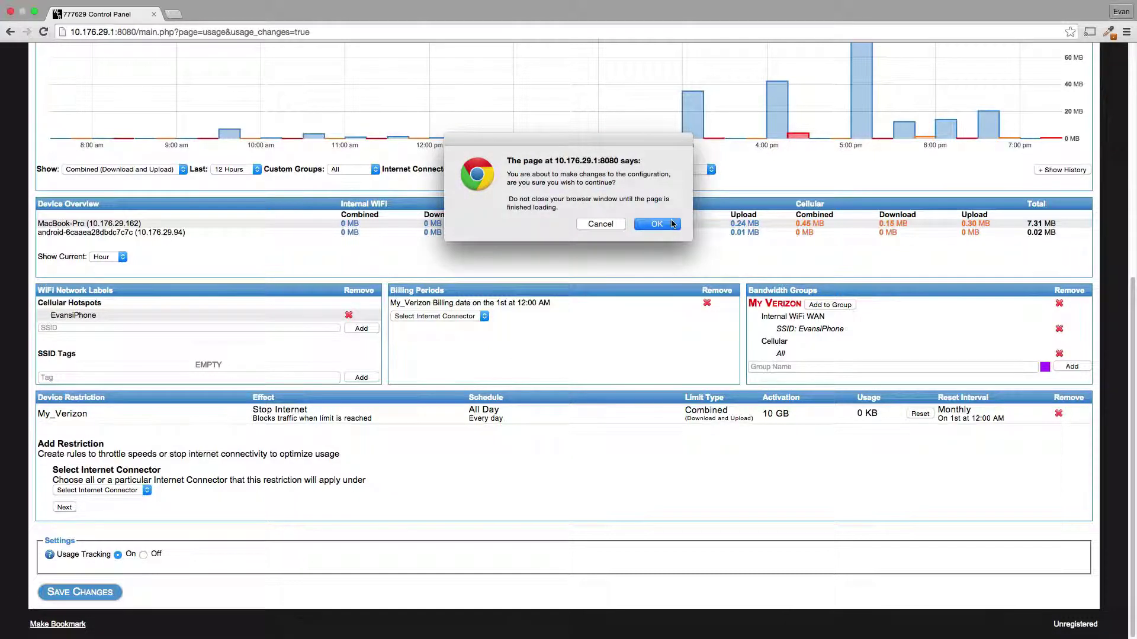
left_click(668, 227)
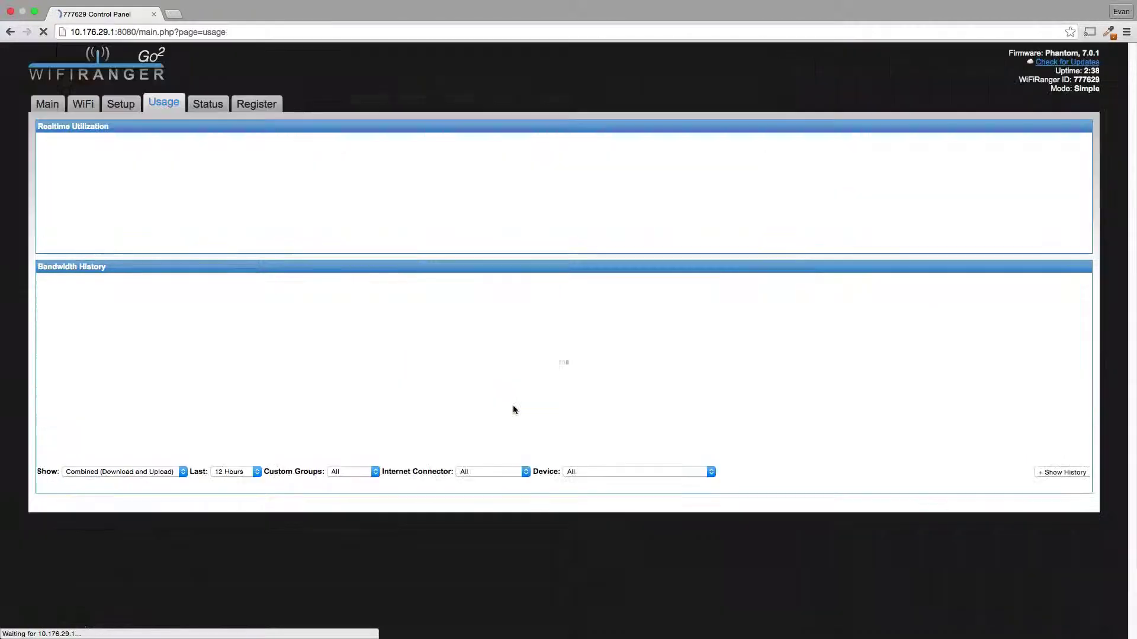
scroll(512, 405, "down", 2)
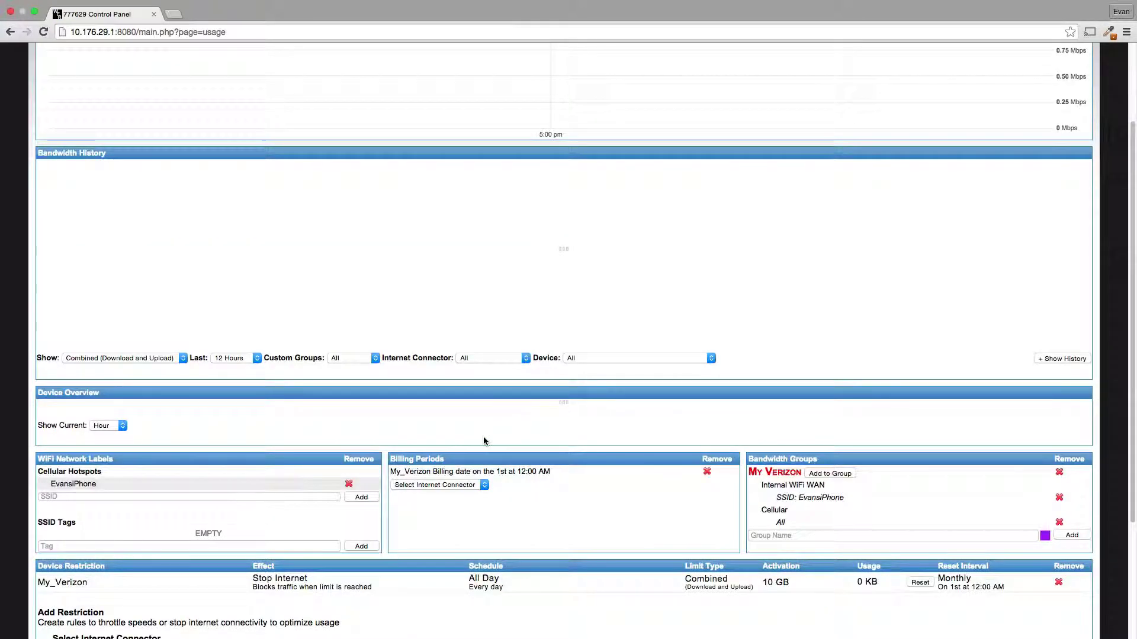
scroll(478, 443, "down", 3)
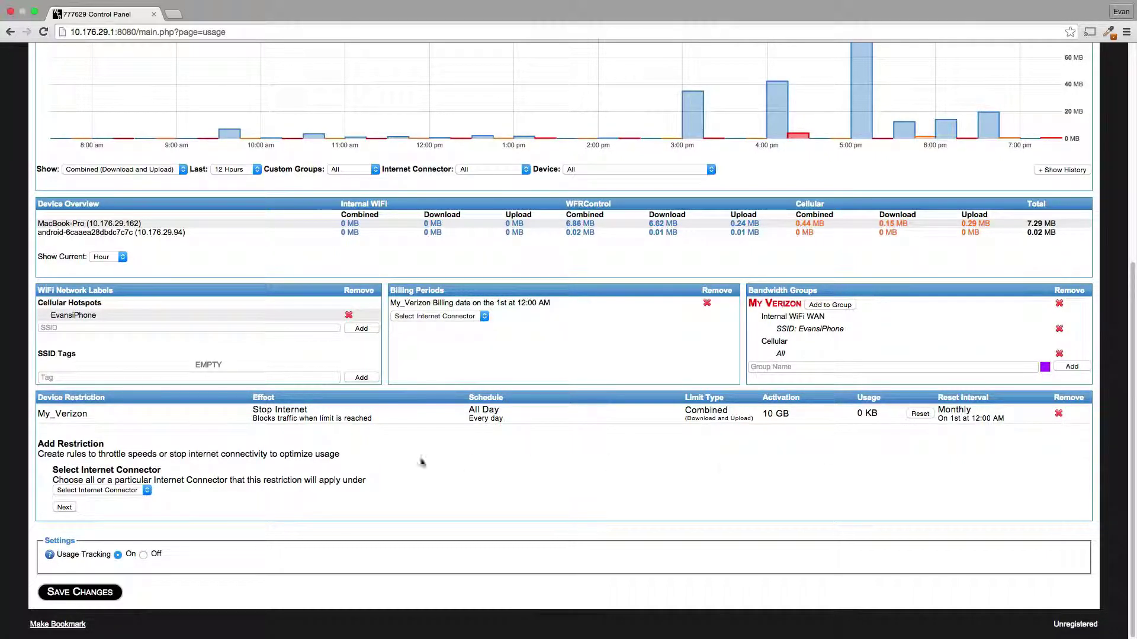
Step: Keep All Internet Connectors and target the MacBook-Pro (10.176.29.162) device
left_click(147, 491)
left_click(147, 490)
left_click(148, 490)
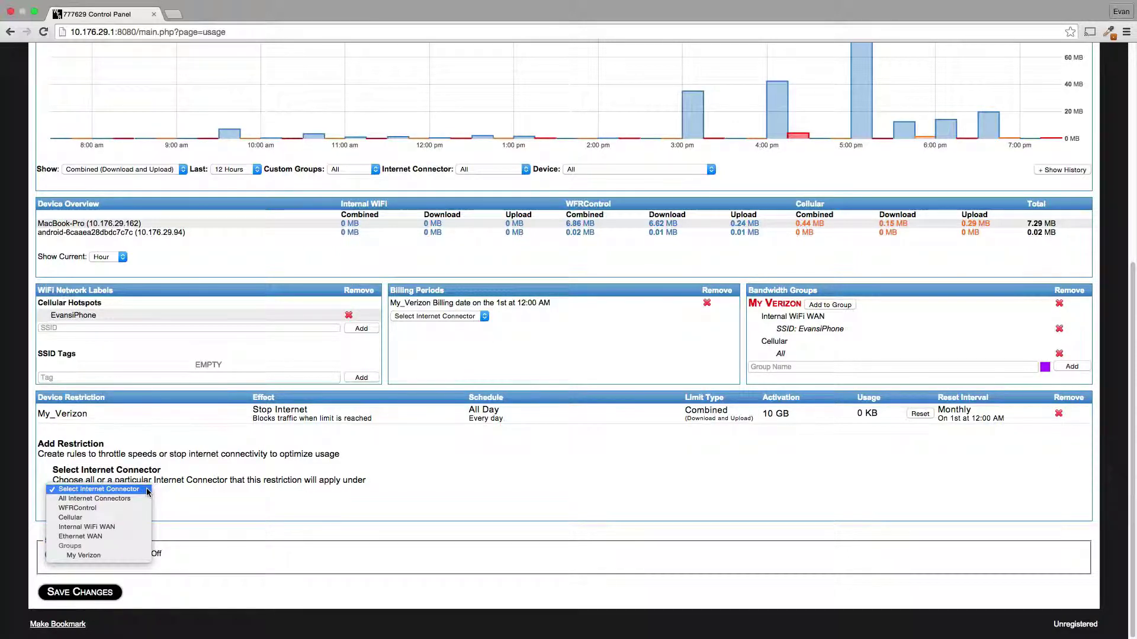
left_click(132, 499)
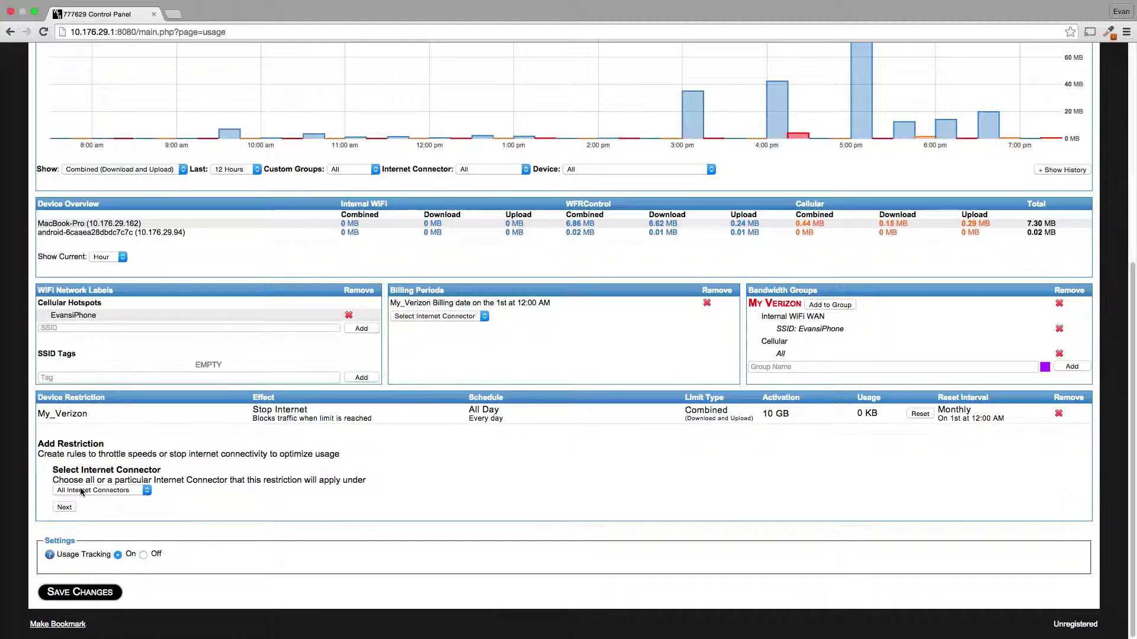
left_click(110, 489)
left_click(110, 489)
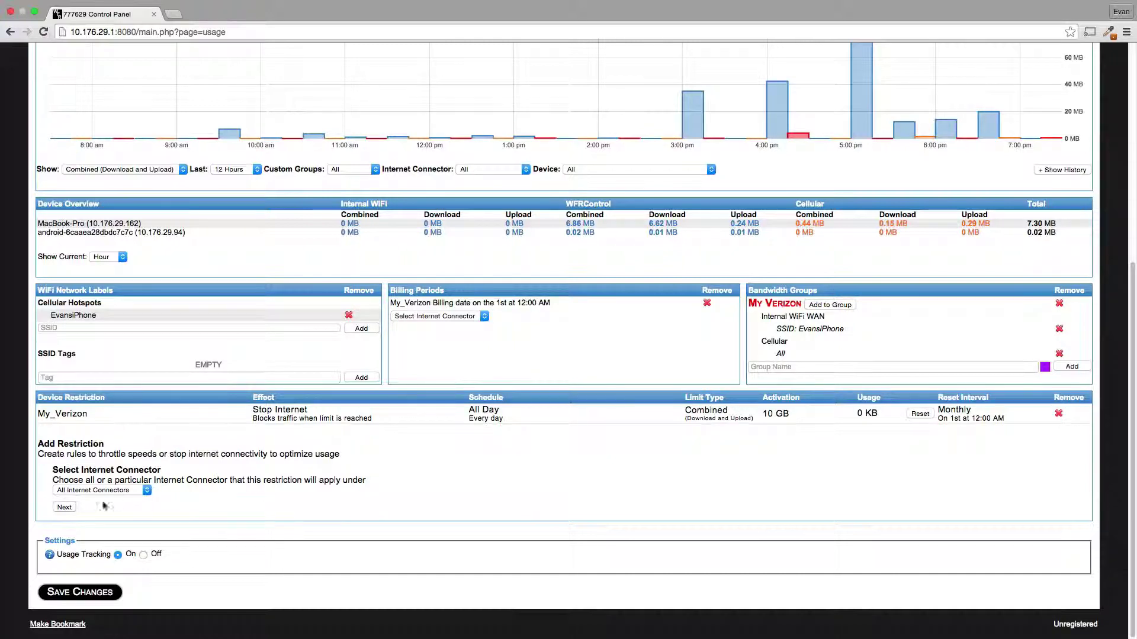
left_click(66, 507)
left_click(127, 505)
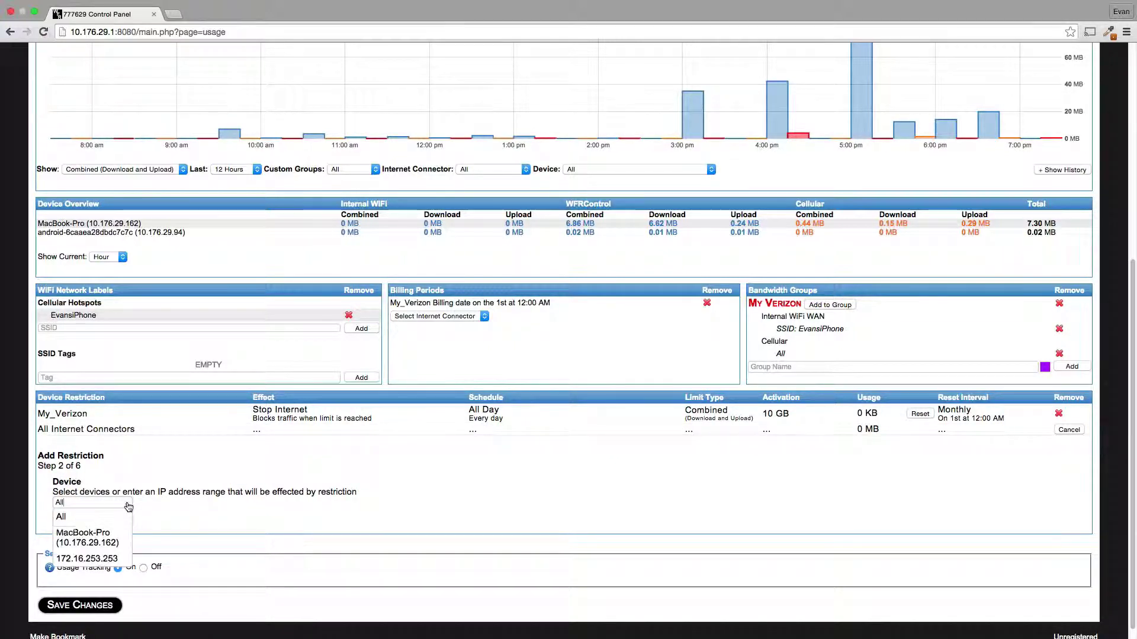
left_click(104, 540)
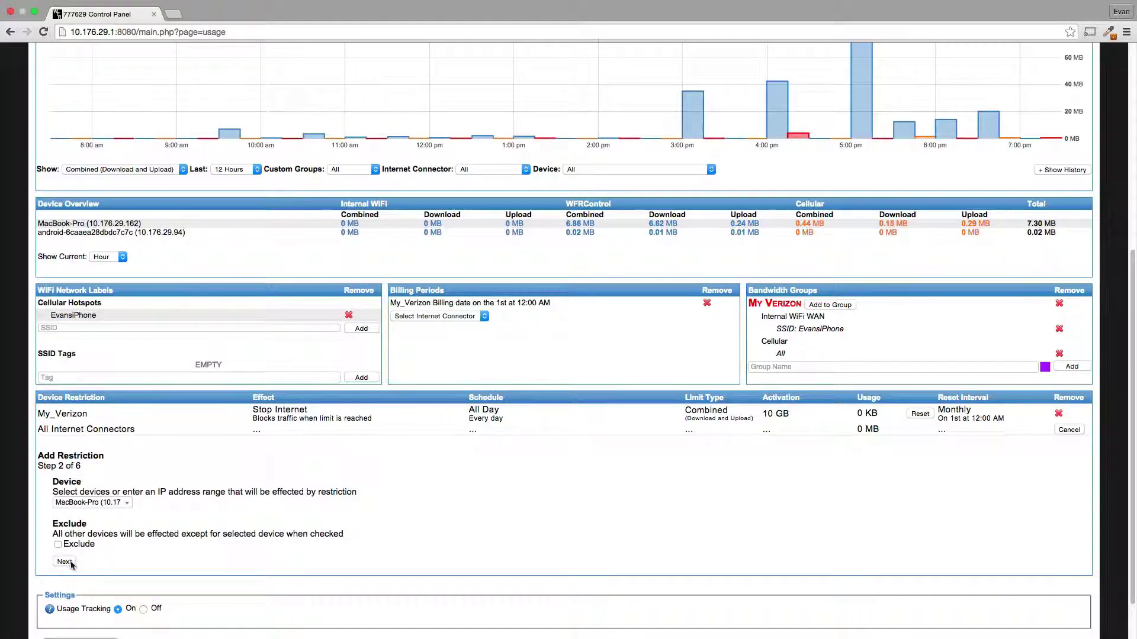
Step: Set the effect to Limit Speed with 5 Mbps download and 5 Mbps upload
left_click(64, 561)
left_click(139, 520)
left_click(118, 538)
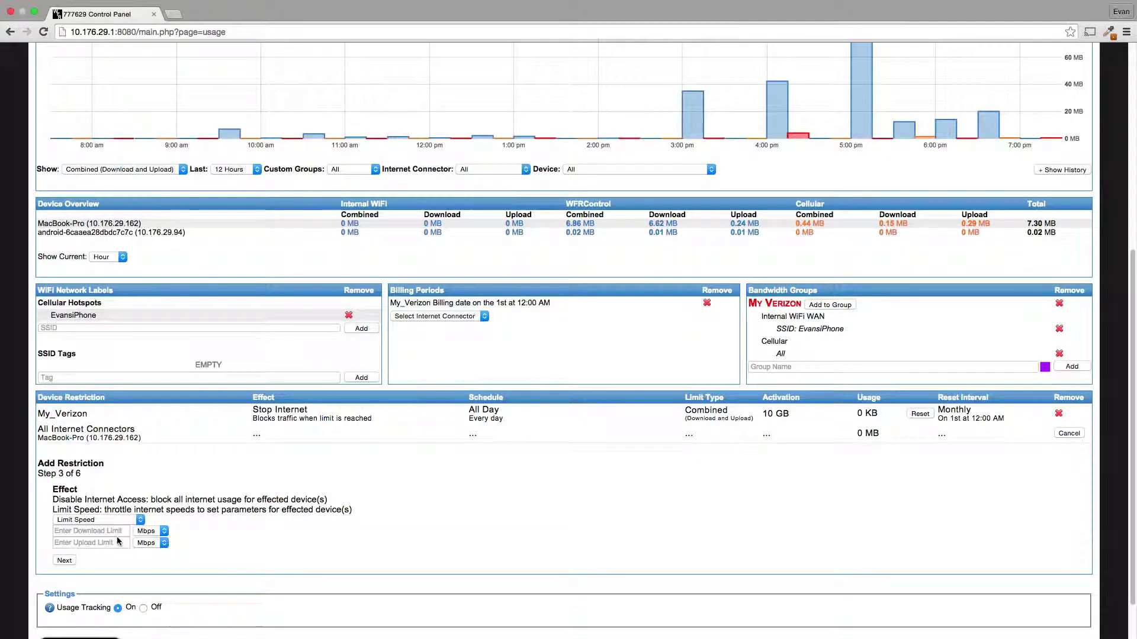
left_click(113, 532)
type("5")
left_click(107, 542)
type("5")
left_click(212, 535)
left_click(151, 532)
left_click(151, 531)
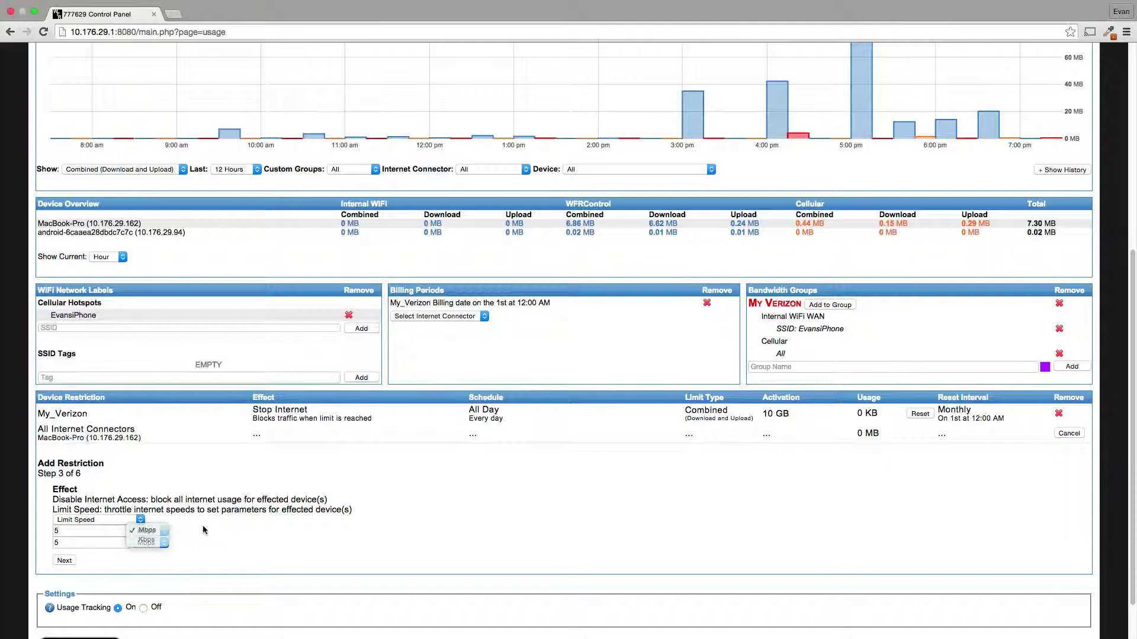
left_click(63, 560)
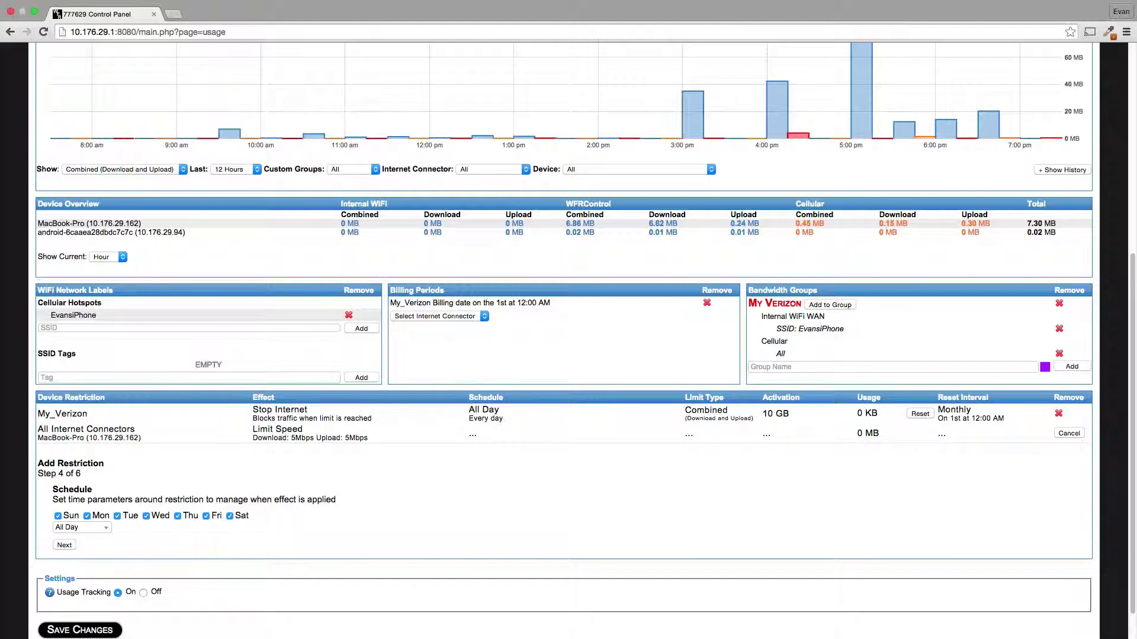
Step: Keep the all-day schedule and set the activation type to Always Active
left_click(64, 545)
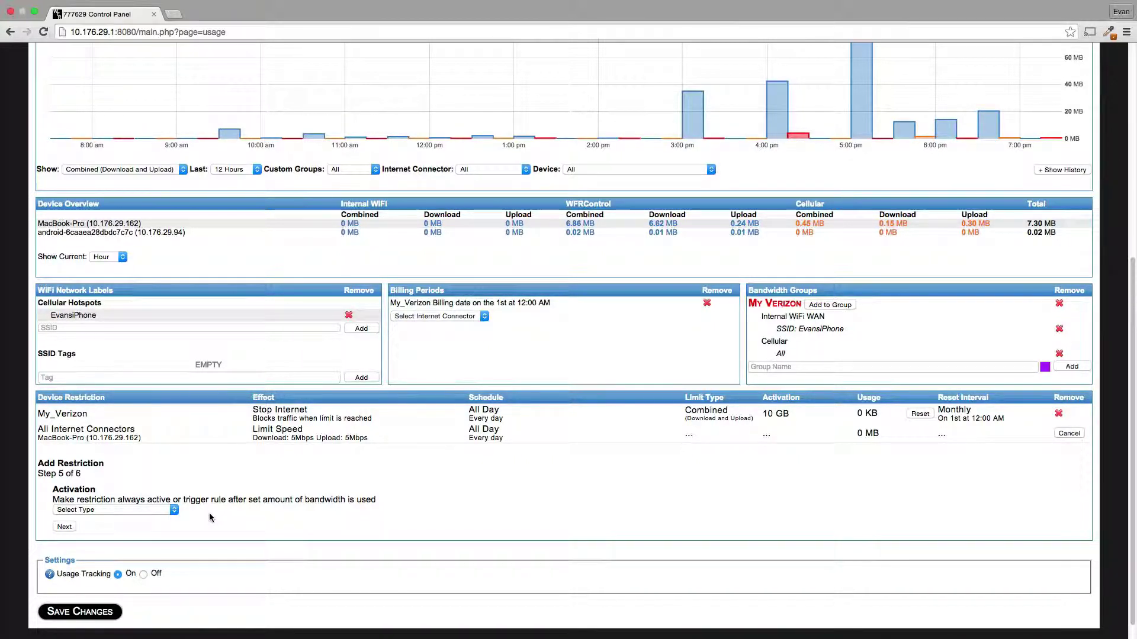
left_click(175, 510)
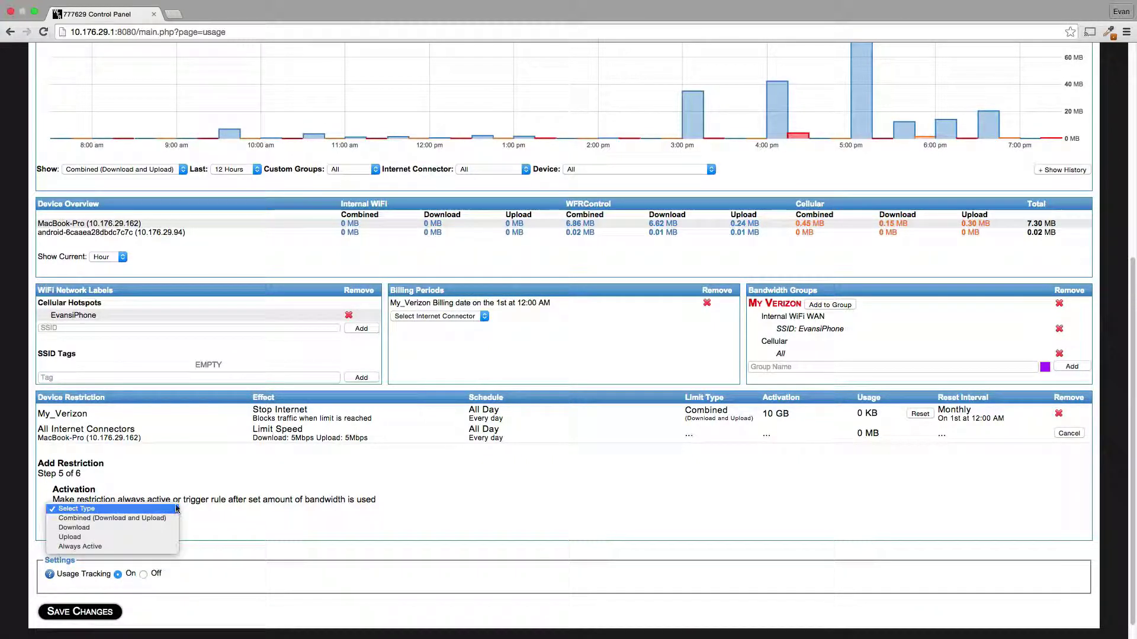
left_click(130, 546)
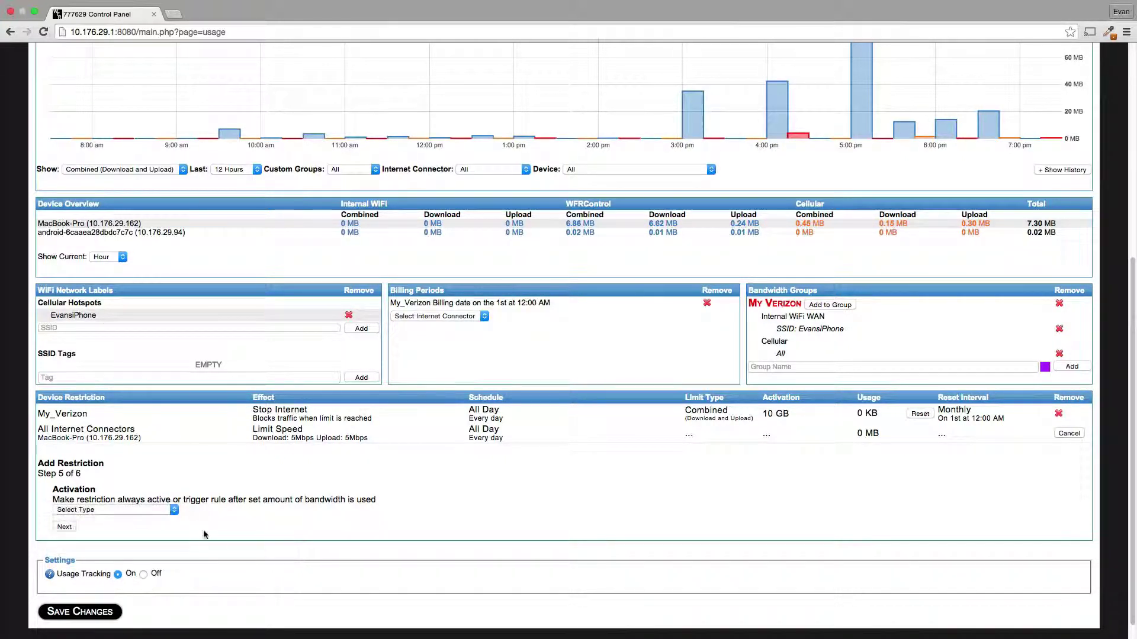
Step: Confirm Always Active and add the MacBook-Pro 5/5 Mbps rule to the list
left_click(173, 510)
left_click(225, 508)
left_click(70, 528)
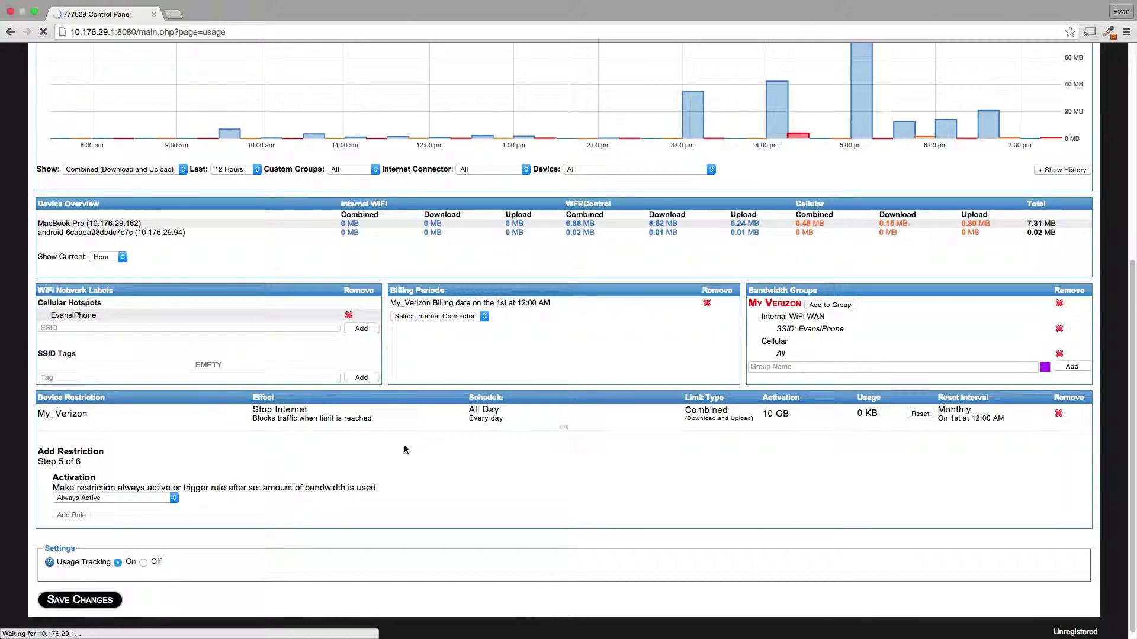
Step: Scroll to Add Restriction and open the Internet Connector list for a new rule
scroll(415, 486, "down", 3)
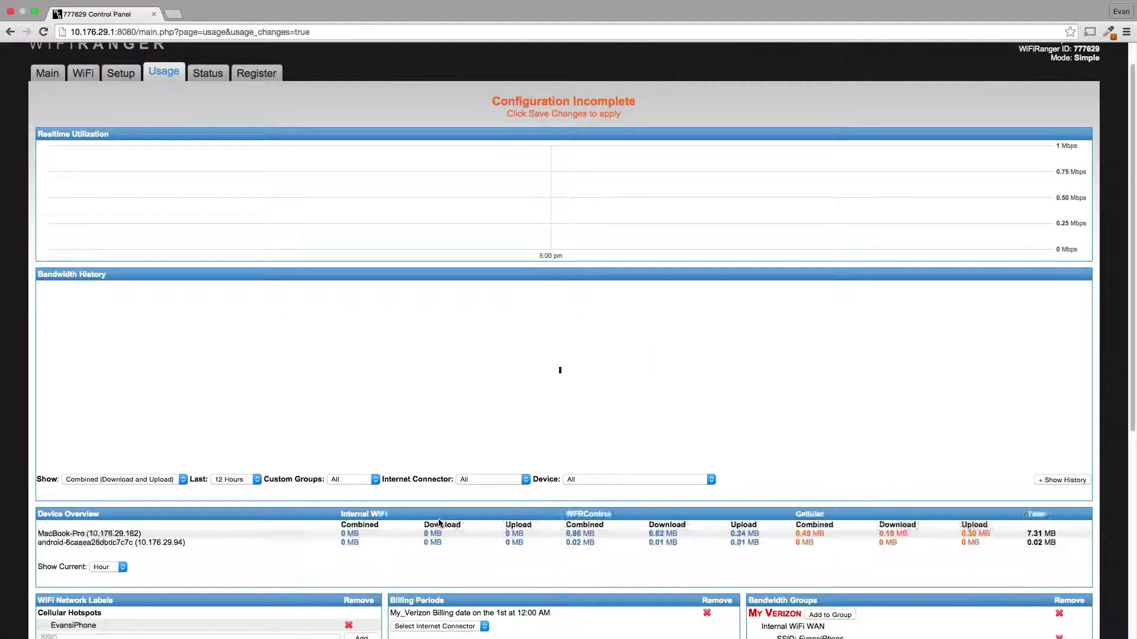
scroll(426, 518, "down", 5)
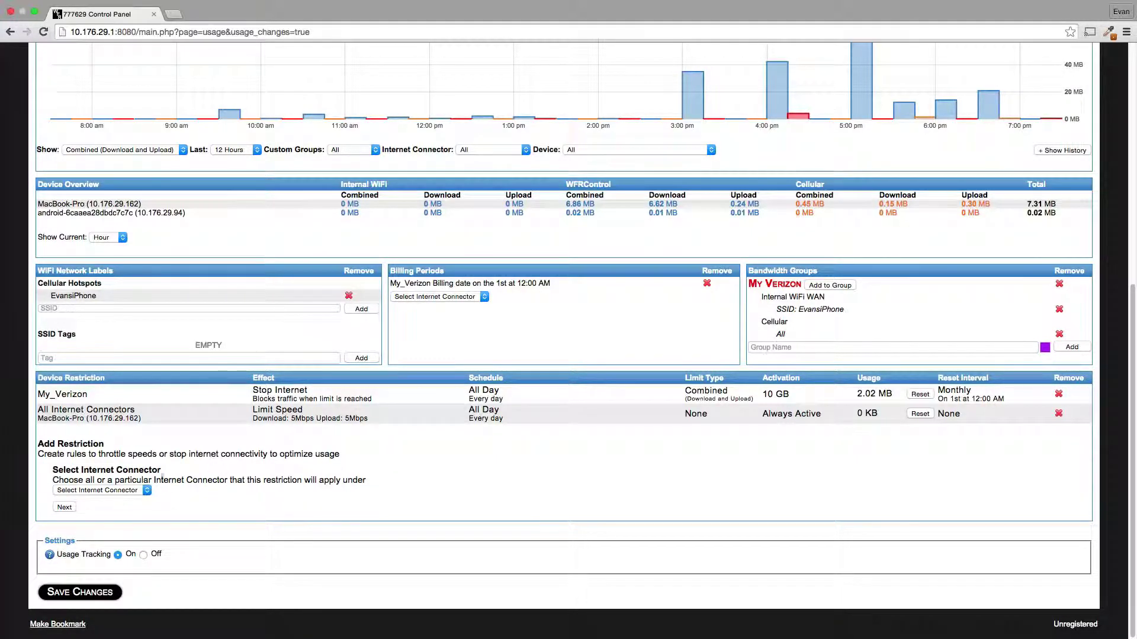
left_click(147, 491)
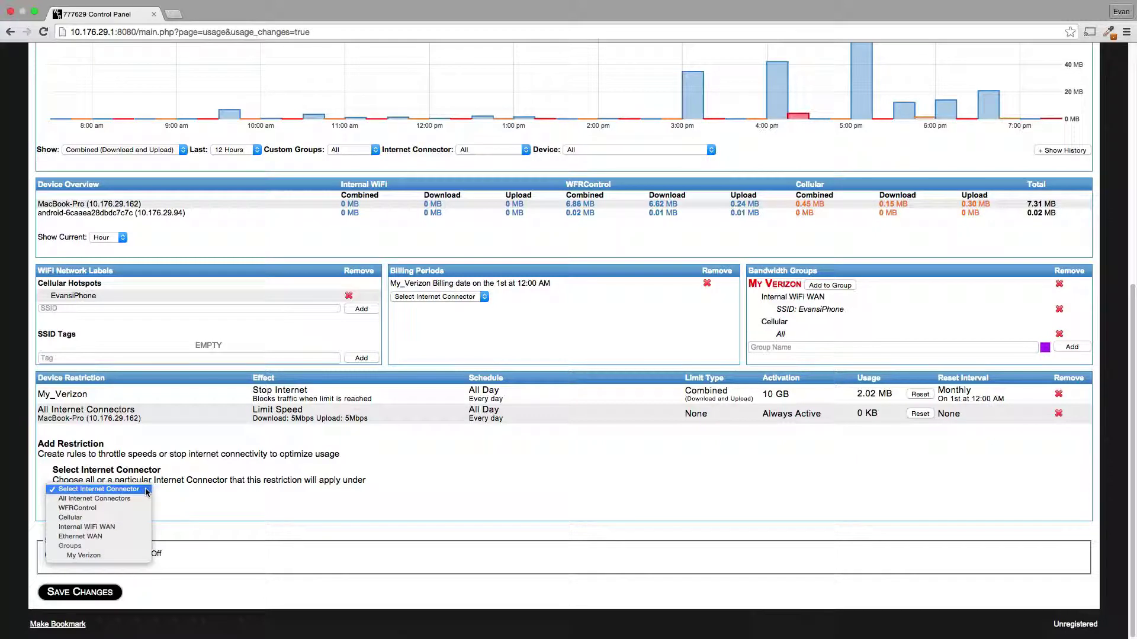
Step: Target the Cellular connector, keeping all modems and all devices
left_click(126, 516)
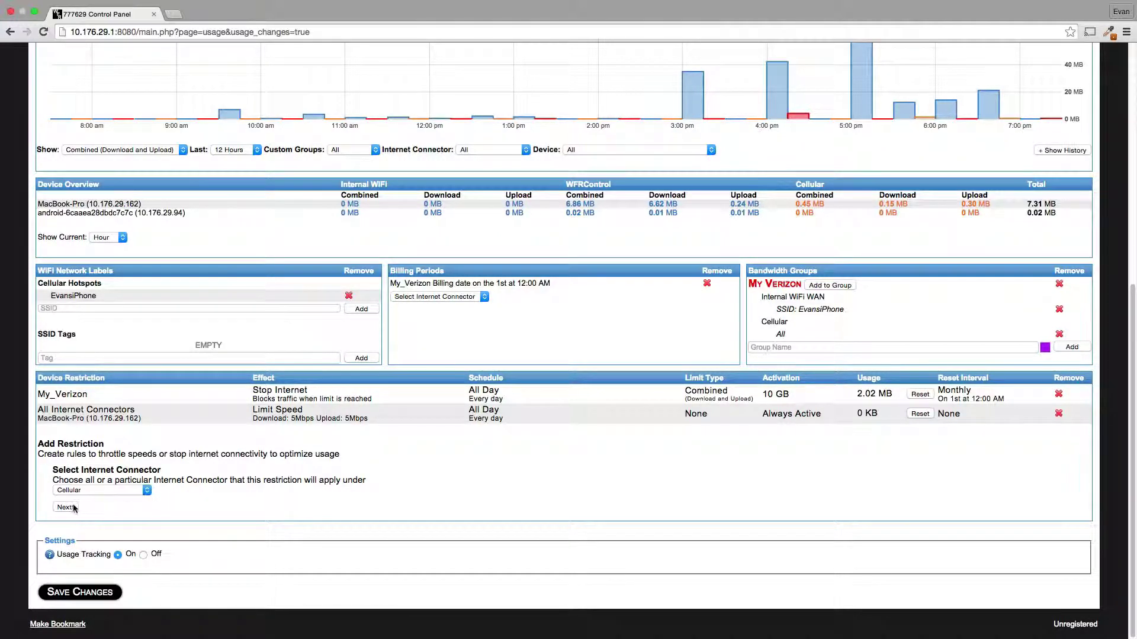
left_click(65, 507)
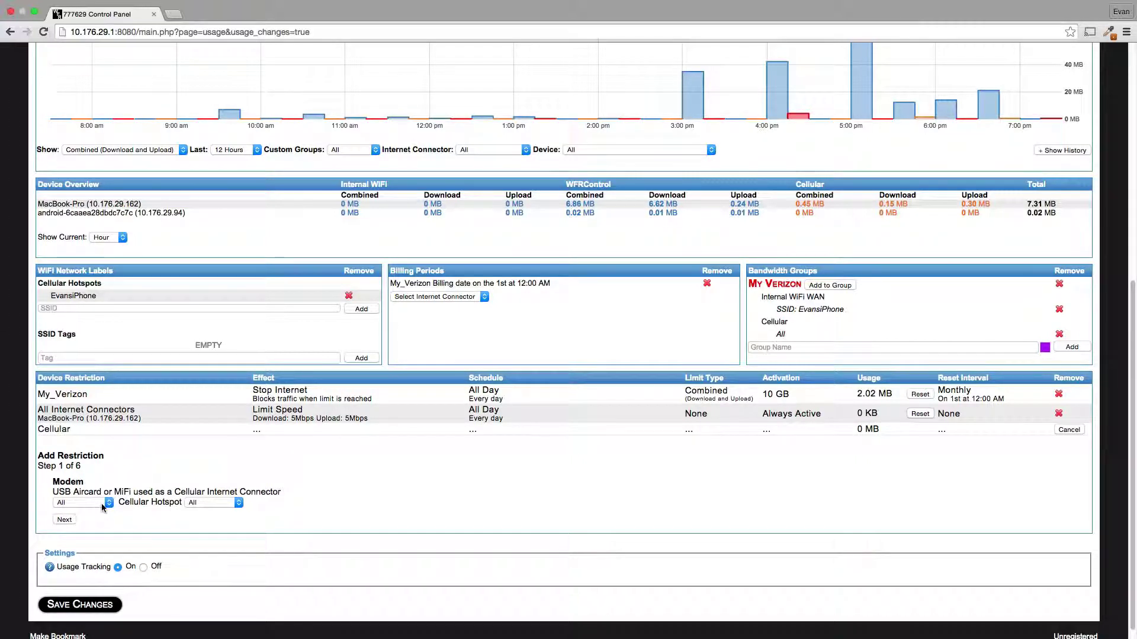
left_click(65, 520)
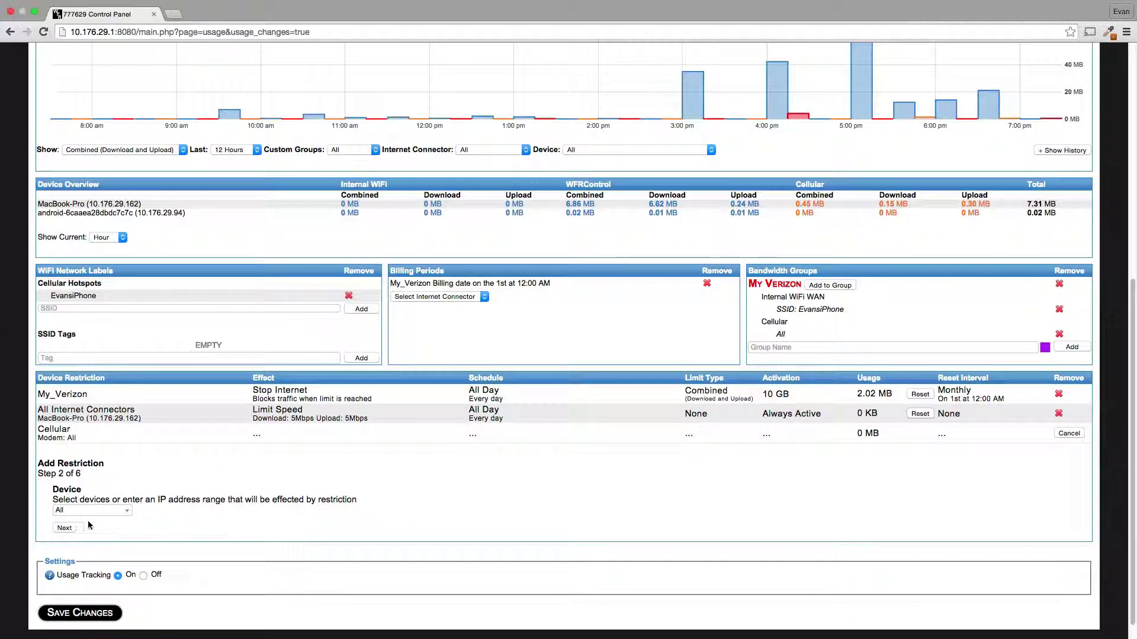
left_click(65, 527)
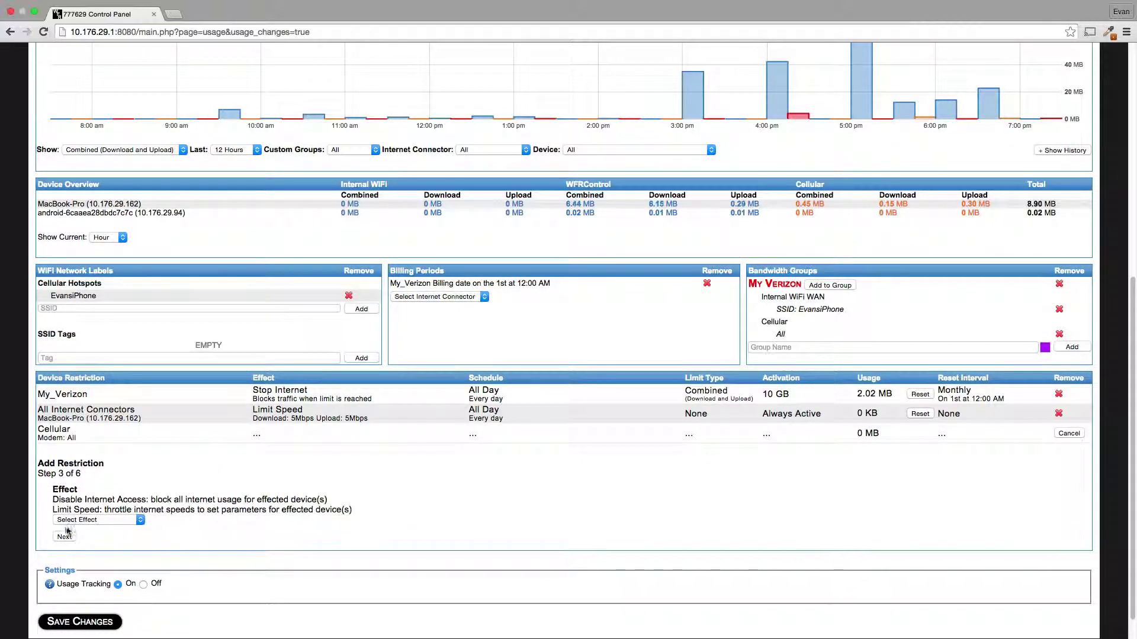
Step: Set the effect to Limit Speed with 3 Mbps download and 3 Mbps upload
left_click(113, 520)
left_click(110, 537)
left_click(88, 531)
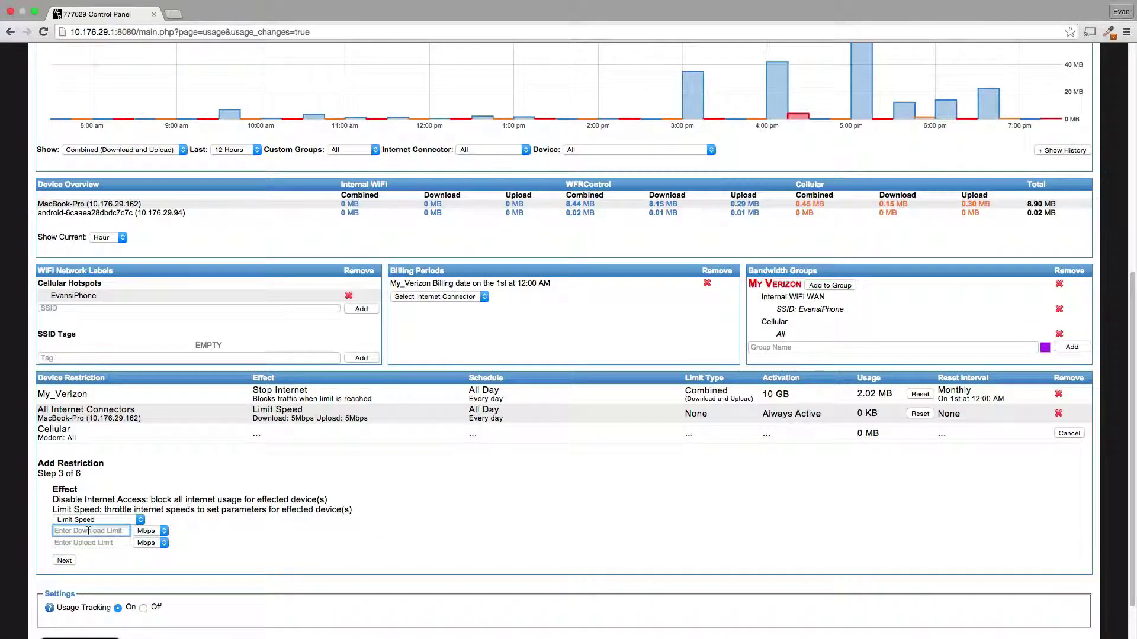
type("3")
key("Tab")
type("3")
left_click(212, 542)
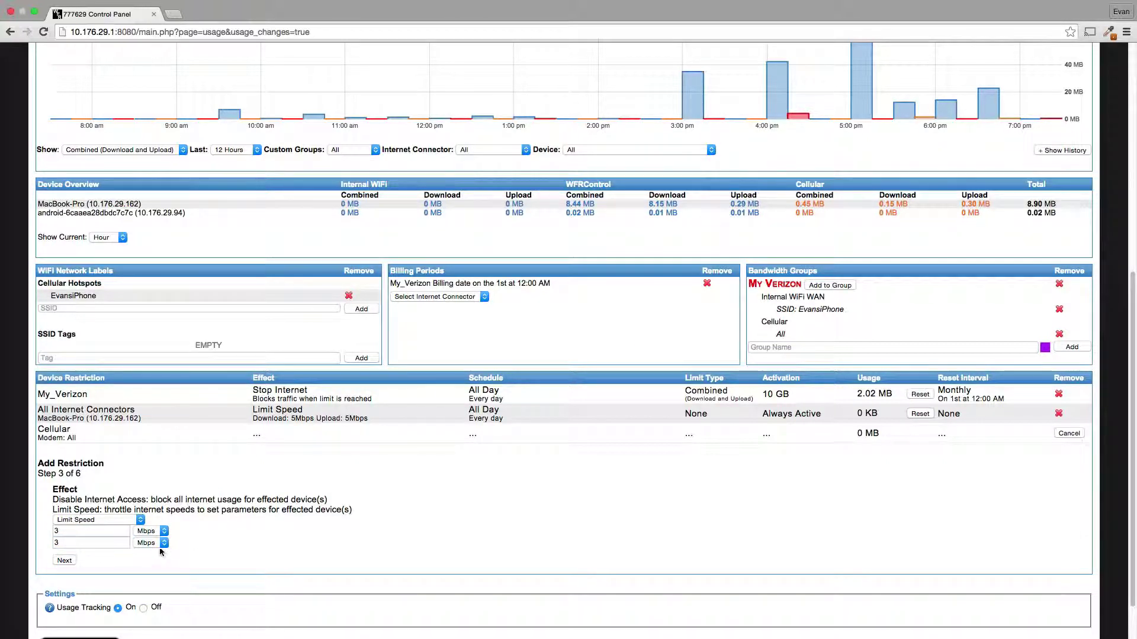
left_click(67, 562)
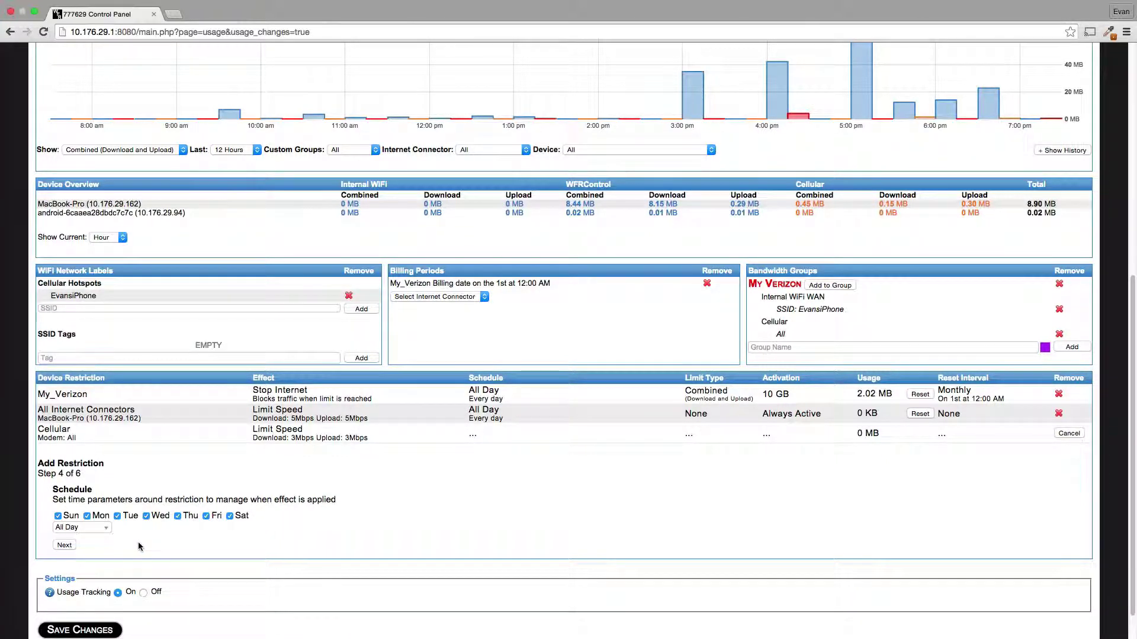
Step: Keep the all-day, every-day schedule, make it Always Active, and add the Cellular rule
left_click(63, 545)
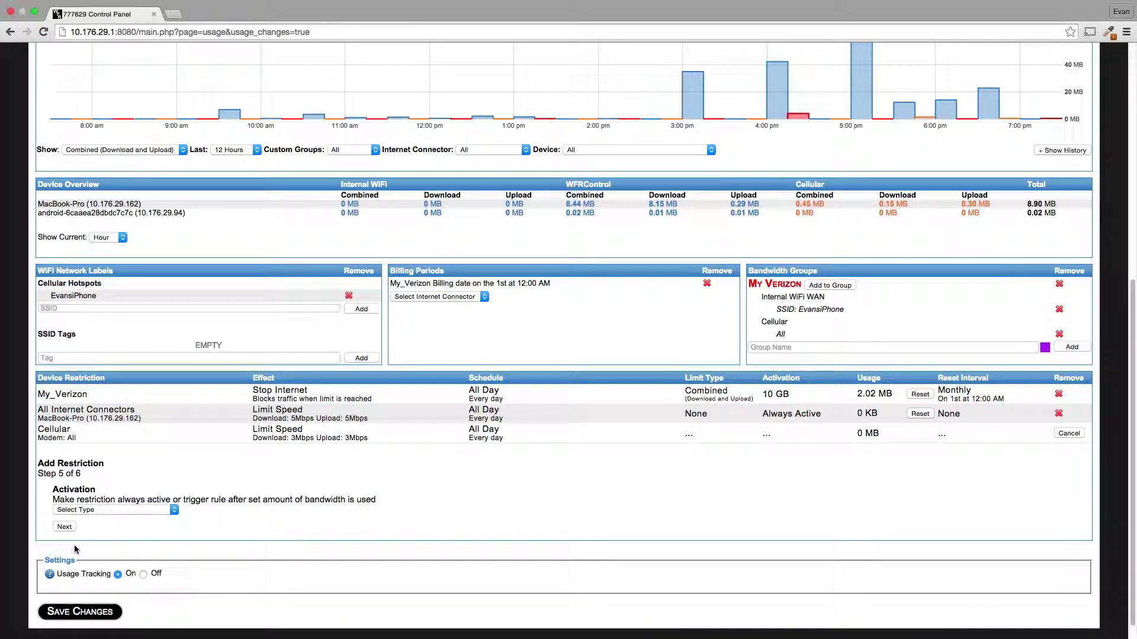
left_click(173, 511)
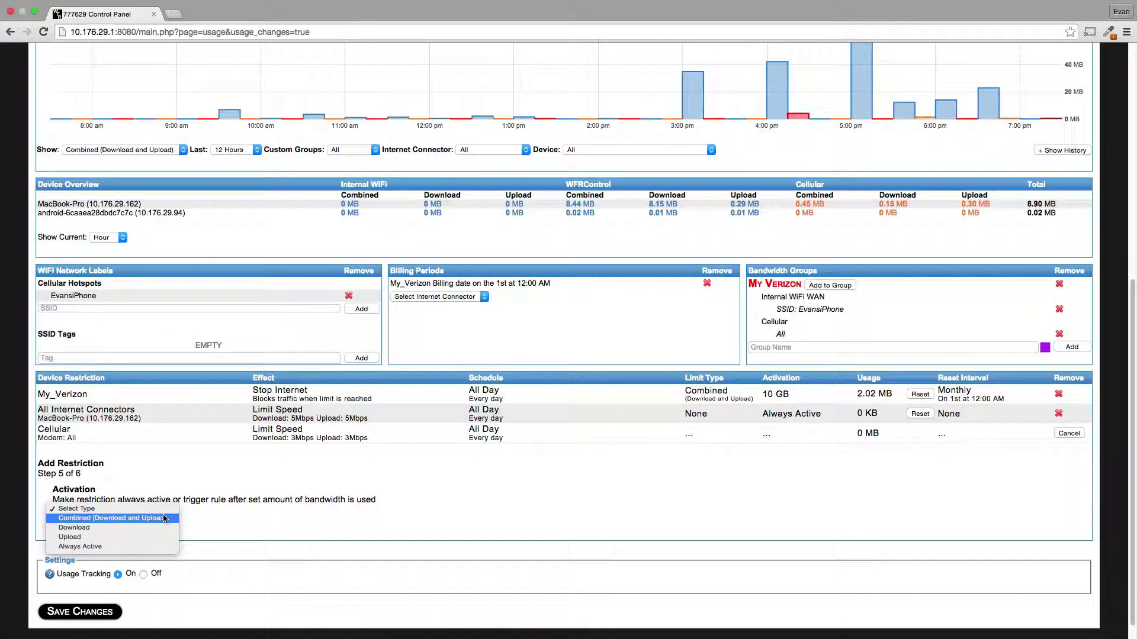
left_click(140, 546)
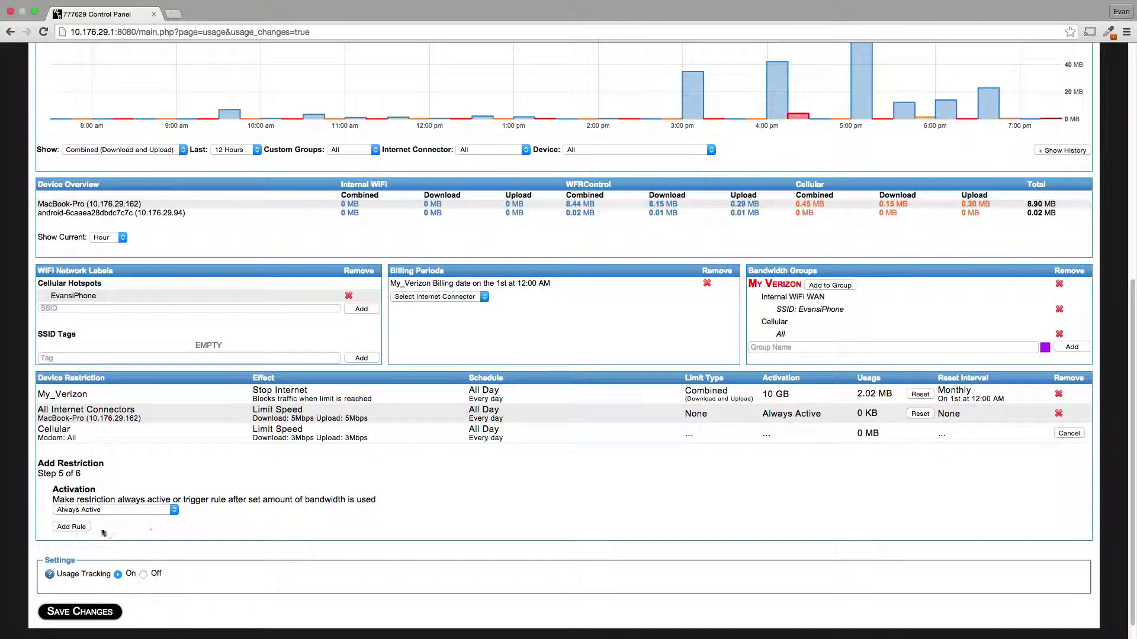
left_click(70, 527)
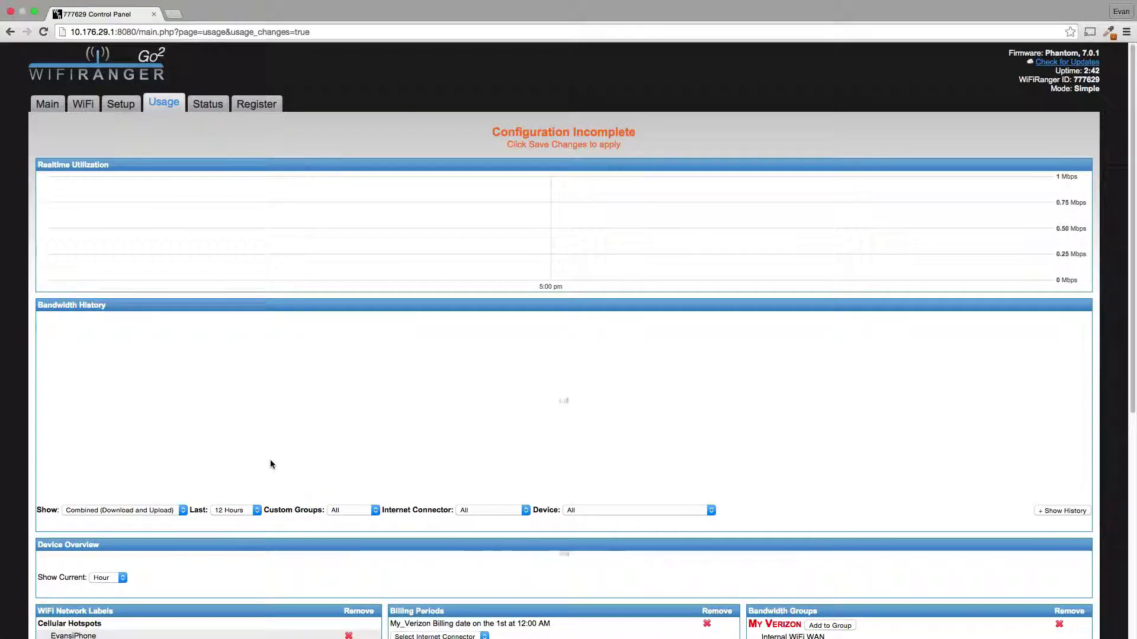
scroll(219, 573, "down", 5)
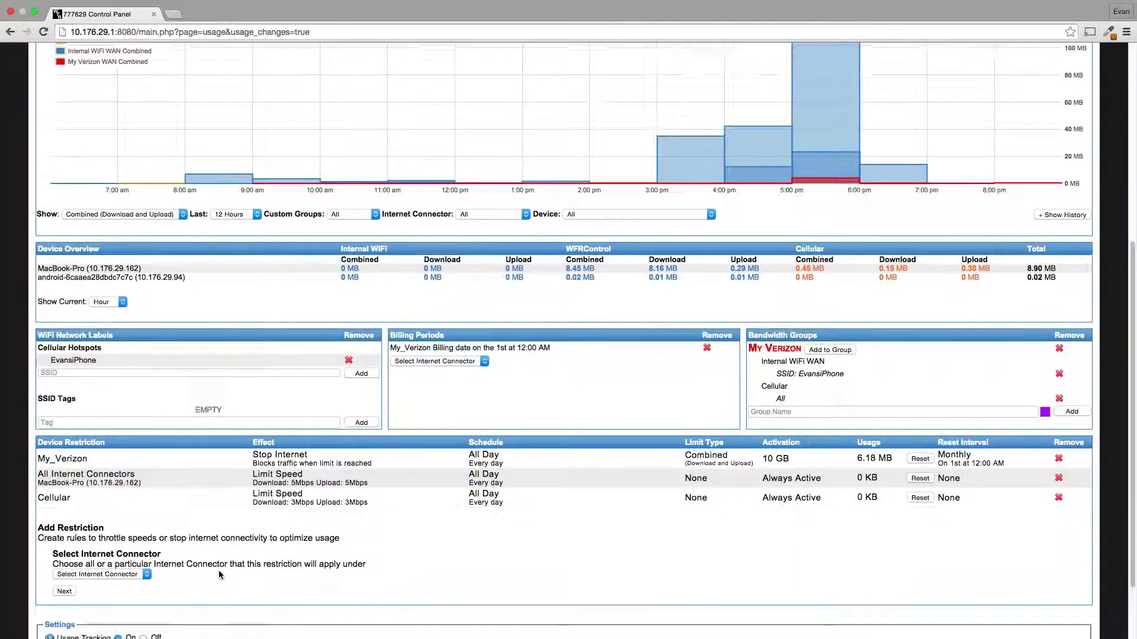
scroll(219, 574, "down", 2)
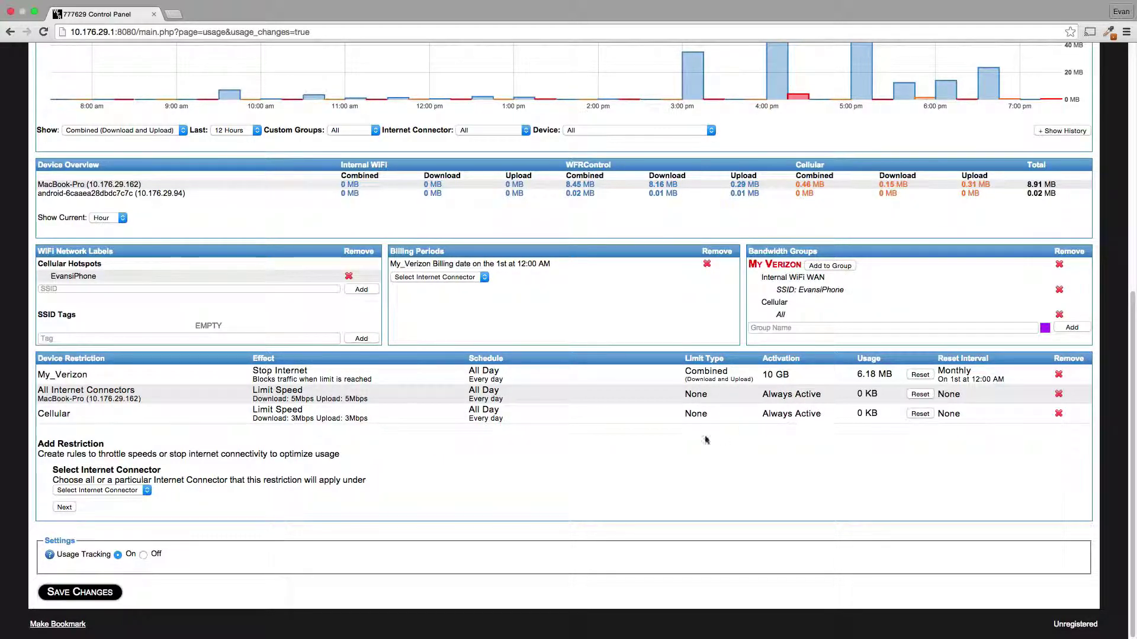
Step: Apply the new restriction to All Internet Connectors
left_click(144, 490)
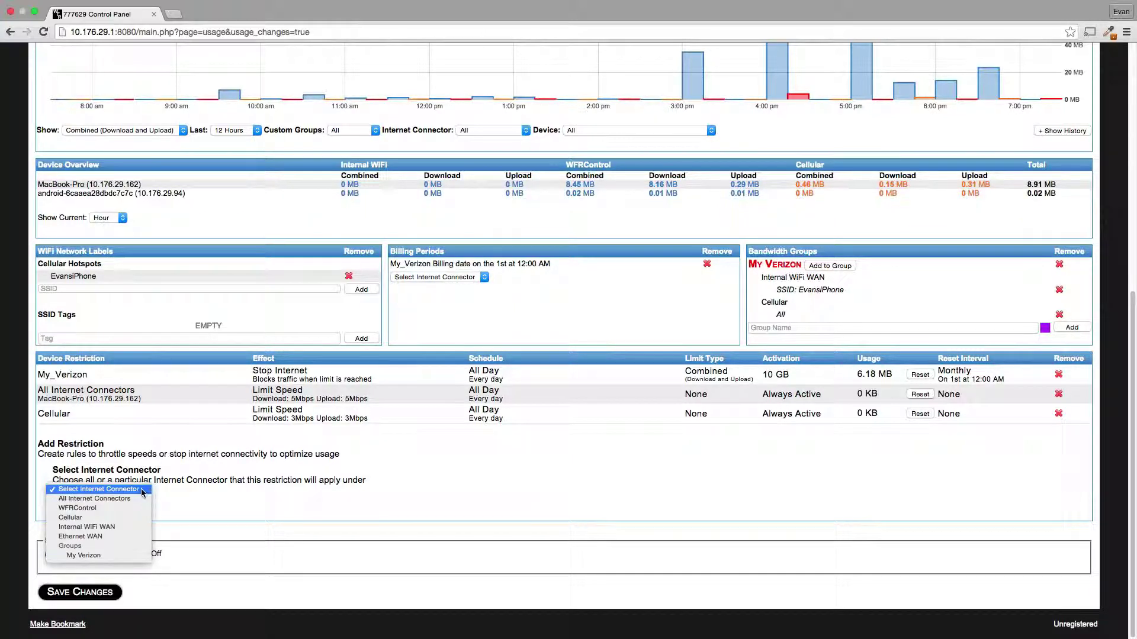
left_click(129, 499)
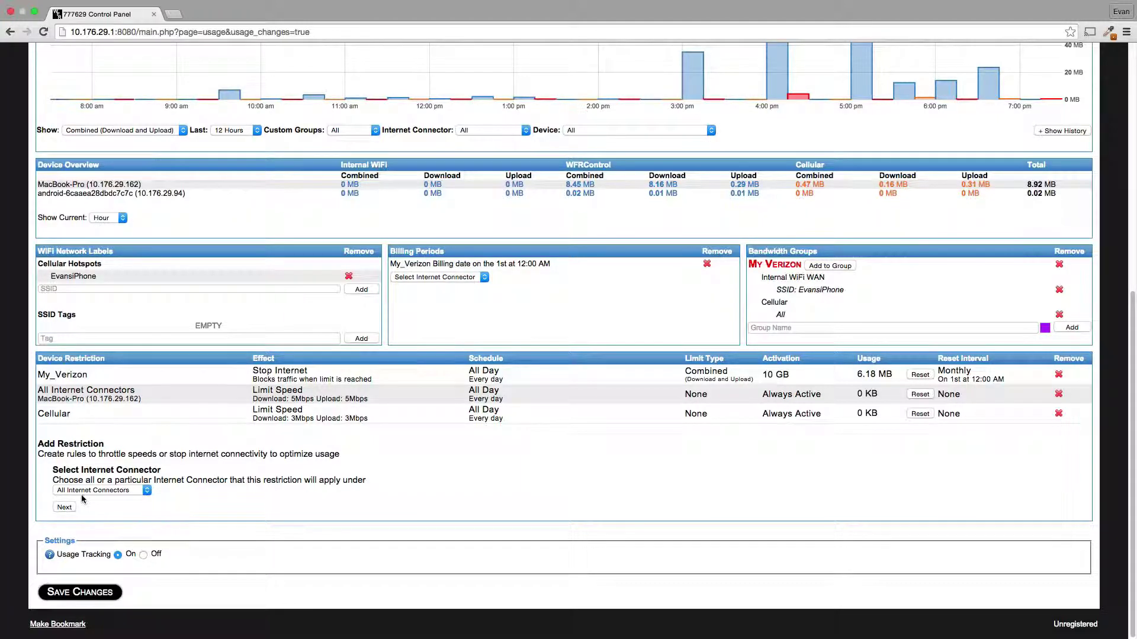
left_click(65, 508)
Step: Choose the Android device and set the effect to Stop Internet
left_click(130, 504)
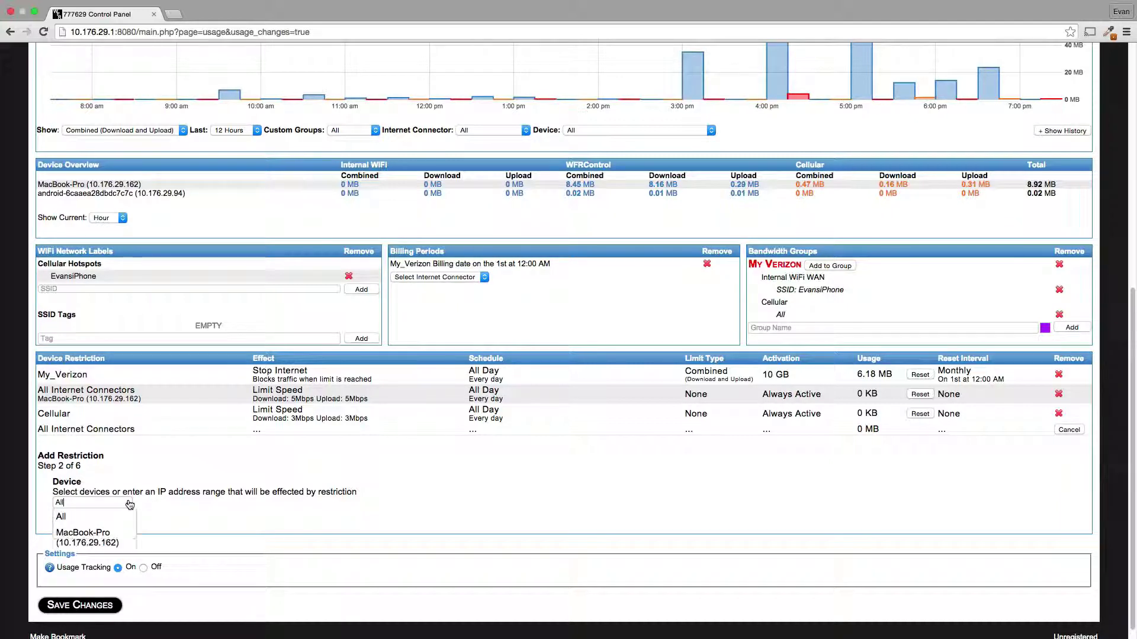
left_click(98, 570)
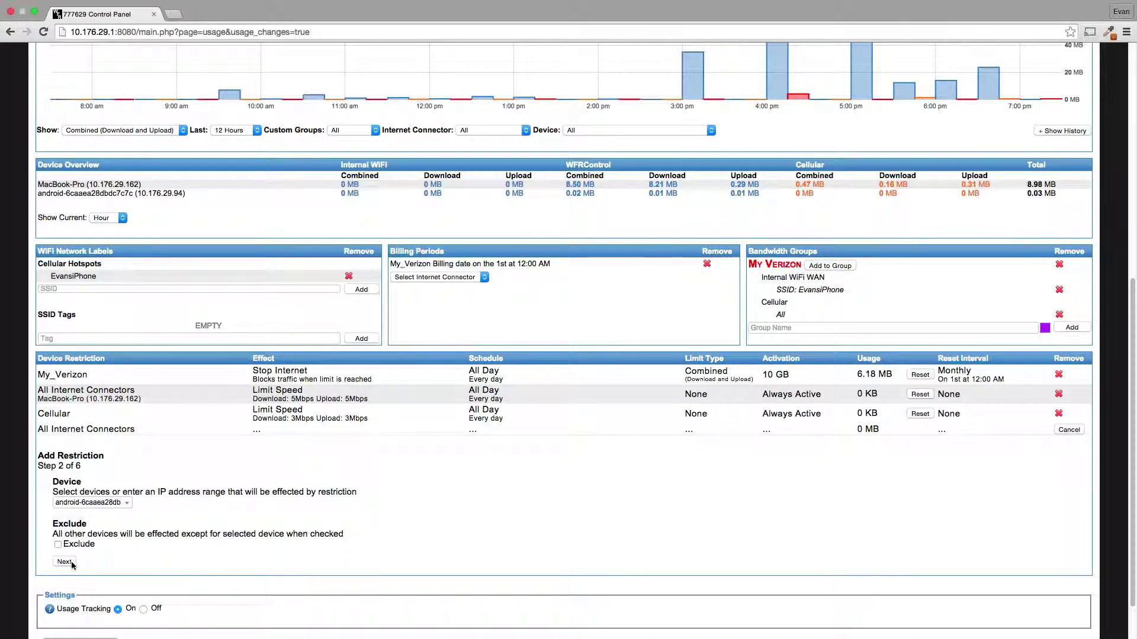
left_click(64, 562)
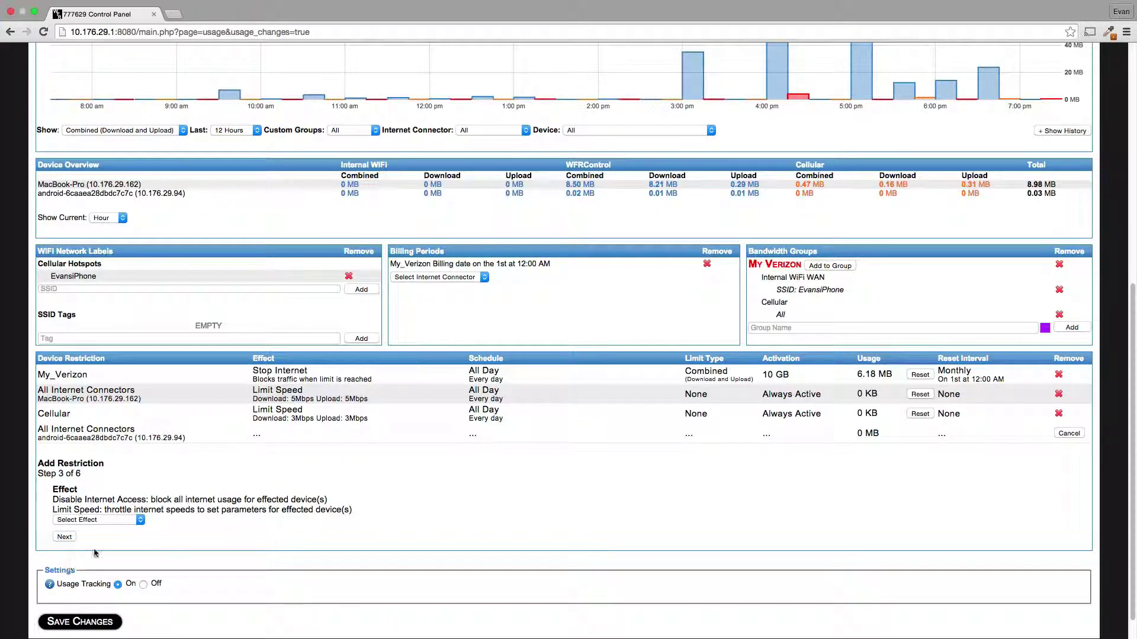
left_click(140, 520)
left_click(143, 537)
left_click(65, 536)
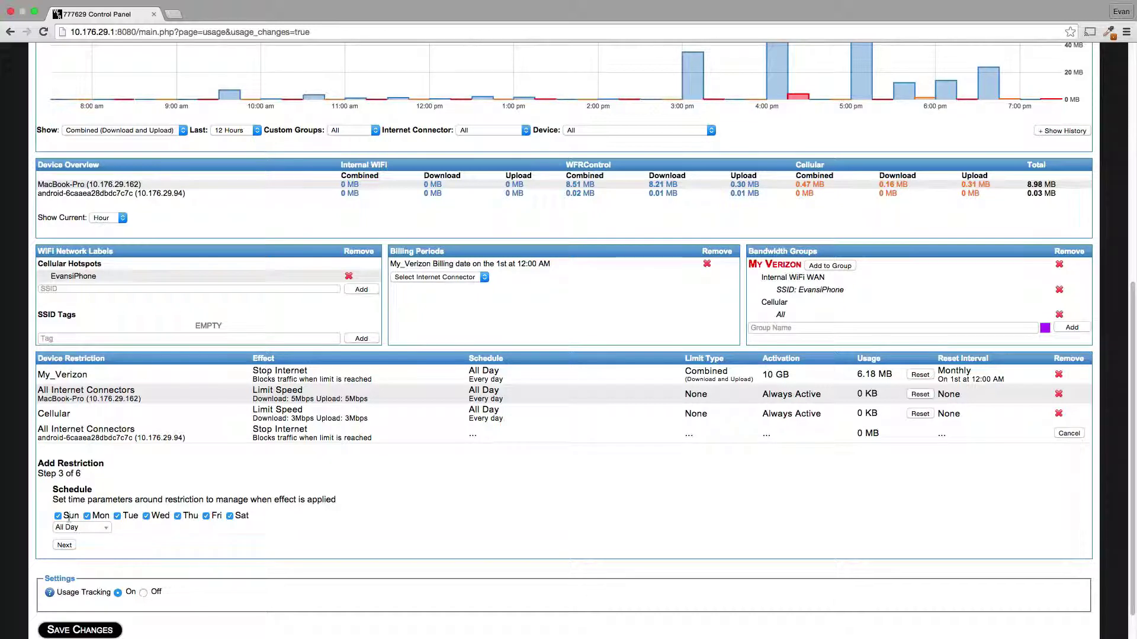
Step: Set the schedule start time to 9:00 PM
left_click(106, 529)
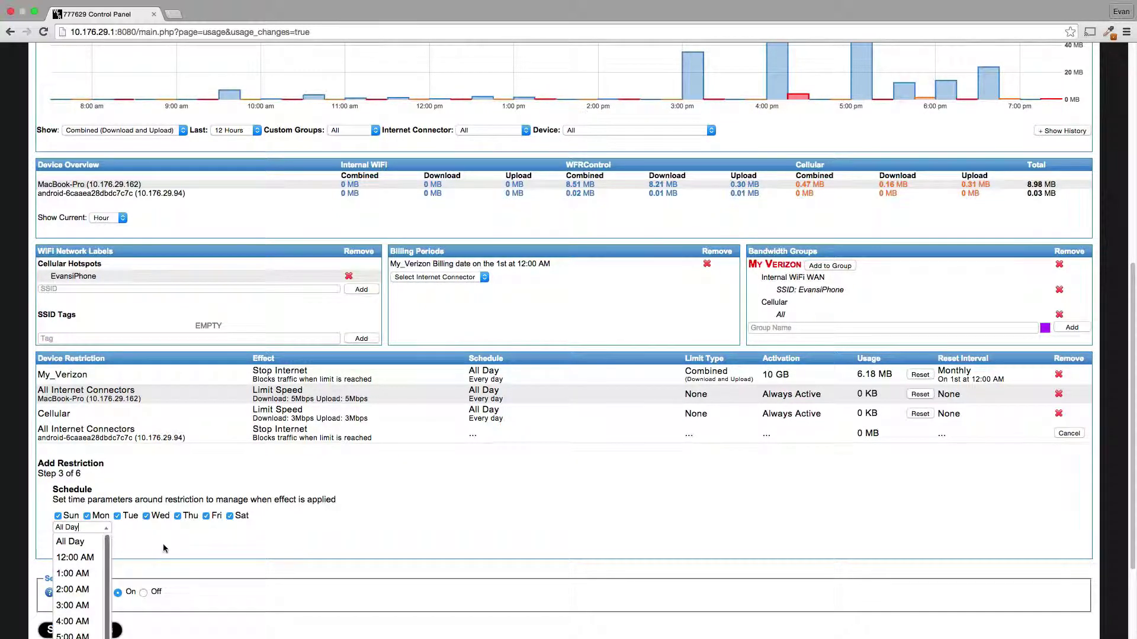
scroll(164, 542, "down", 4)
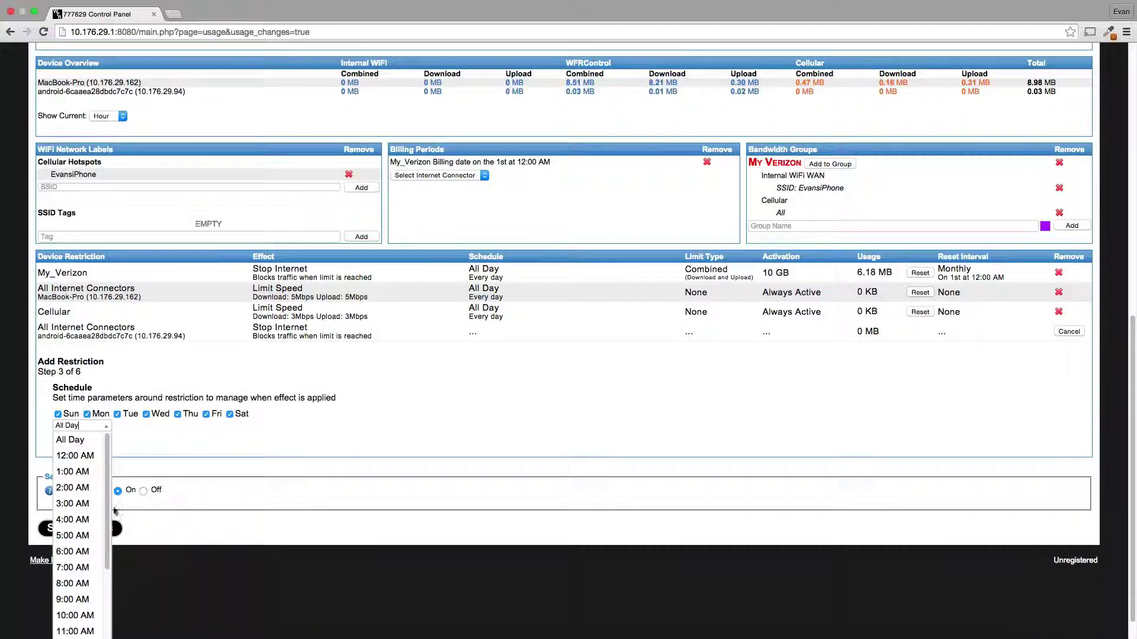
scroll(107, 533, "down", 1)
scroll(108, 533, "down", 3)
scroll(112, 582, "down", 1)
left_click(81, 629)
Step: Set the end time to 8:00 AM, keeping all days, and confirm the schedule
scroll(176, 424, "up", 2)
left_click(176, 490)
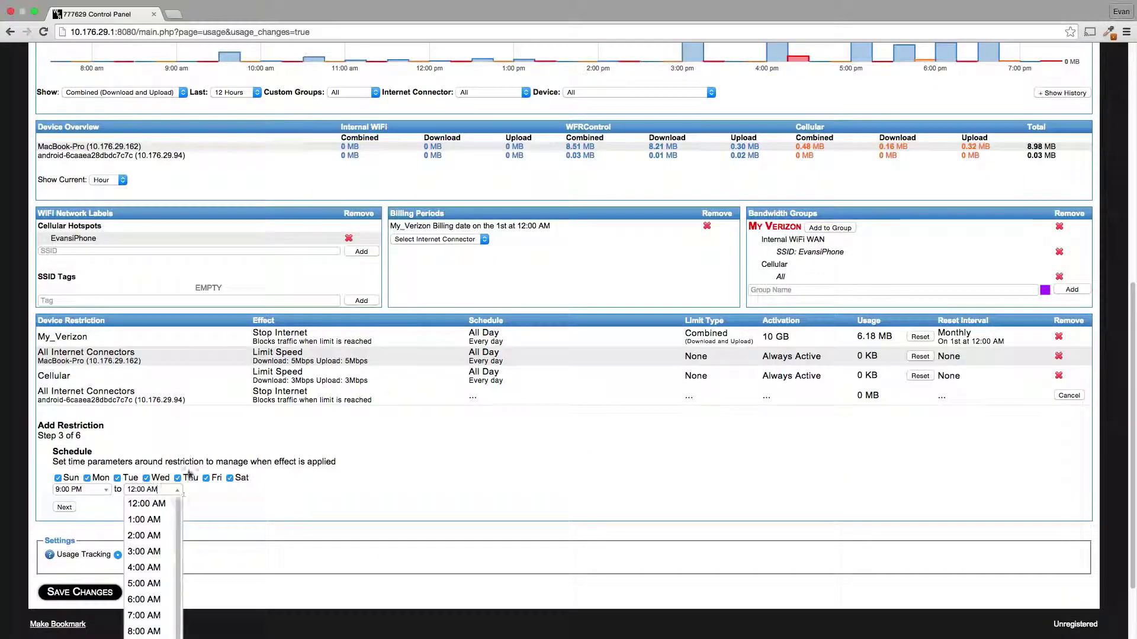
scroll(180, 554, "down", 9)
scroll(249, 581, "down", 2)
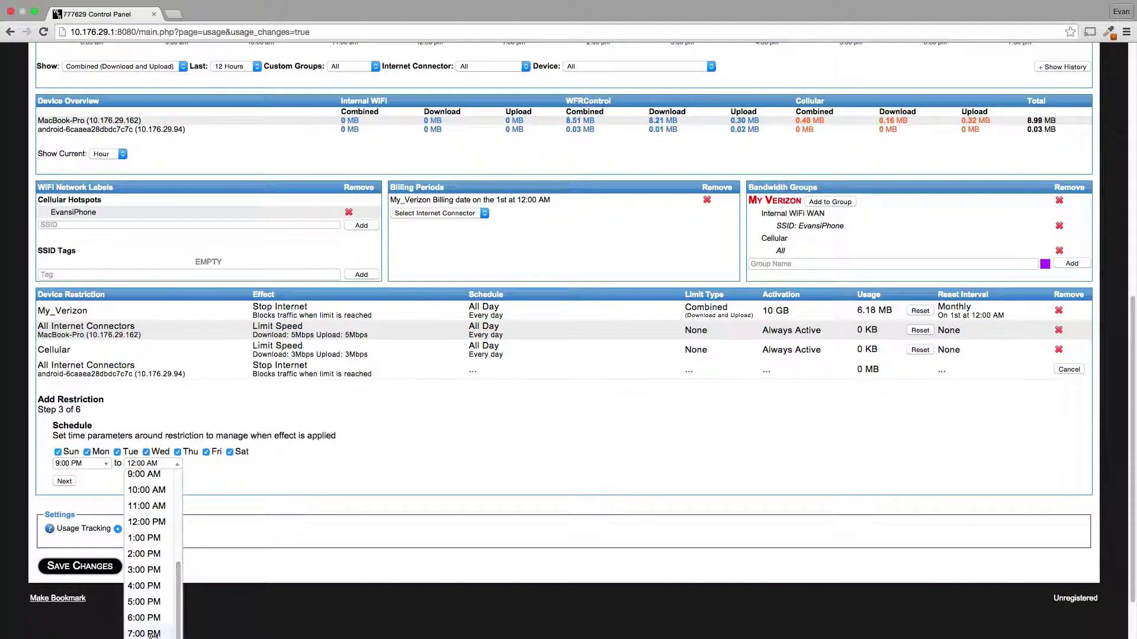
scroll(177, 580, "up", 2)
left_click_drag(182, 576, 176, 501)
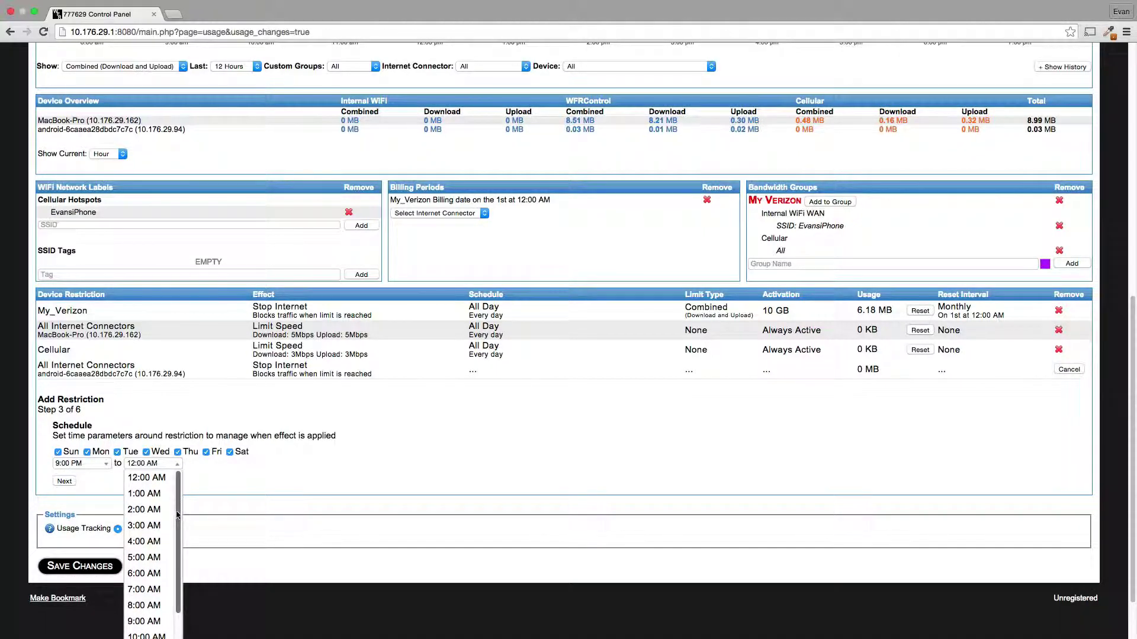
scroll(177, 515, "down", 3)
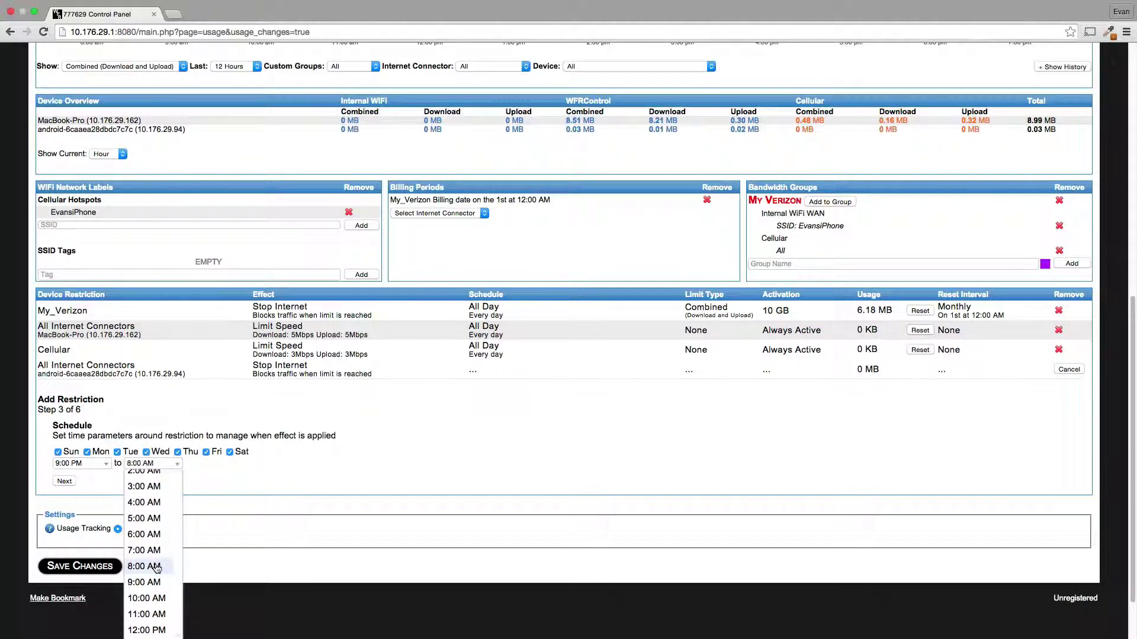
left_click(156, 565)
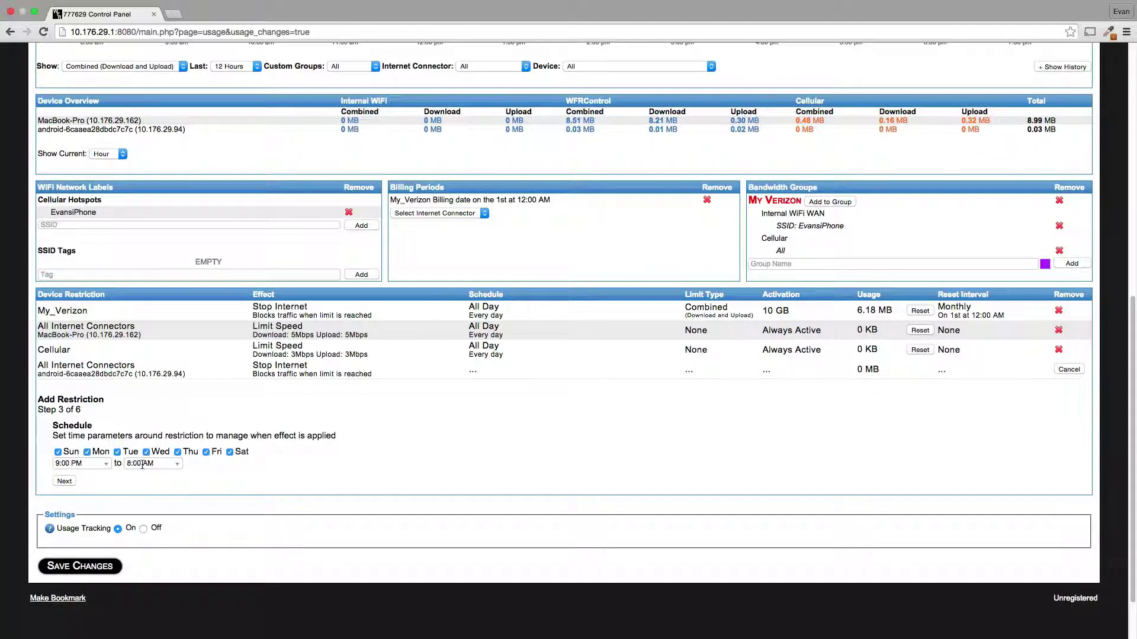
left_click(70, 478)
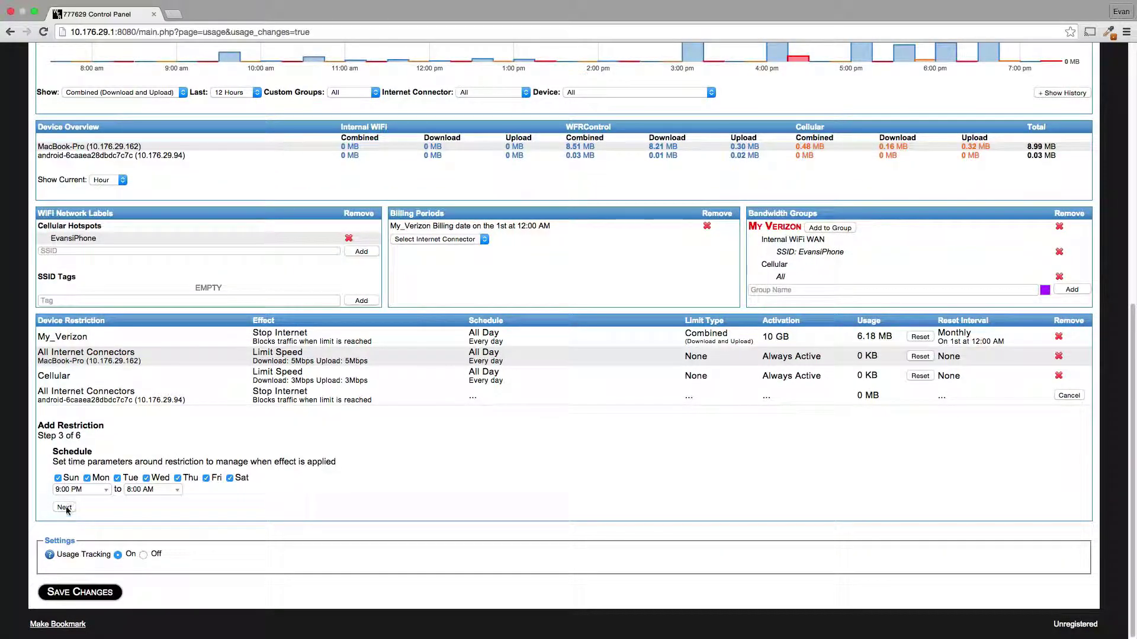
Step: Set the Android night-time block's activation to Always Active and add the rule
left_click(67, 507)
left_click(174, 491)
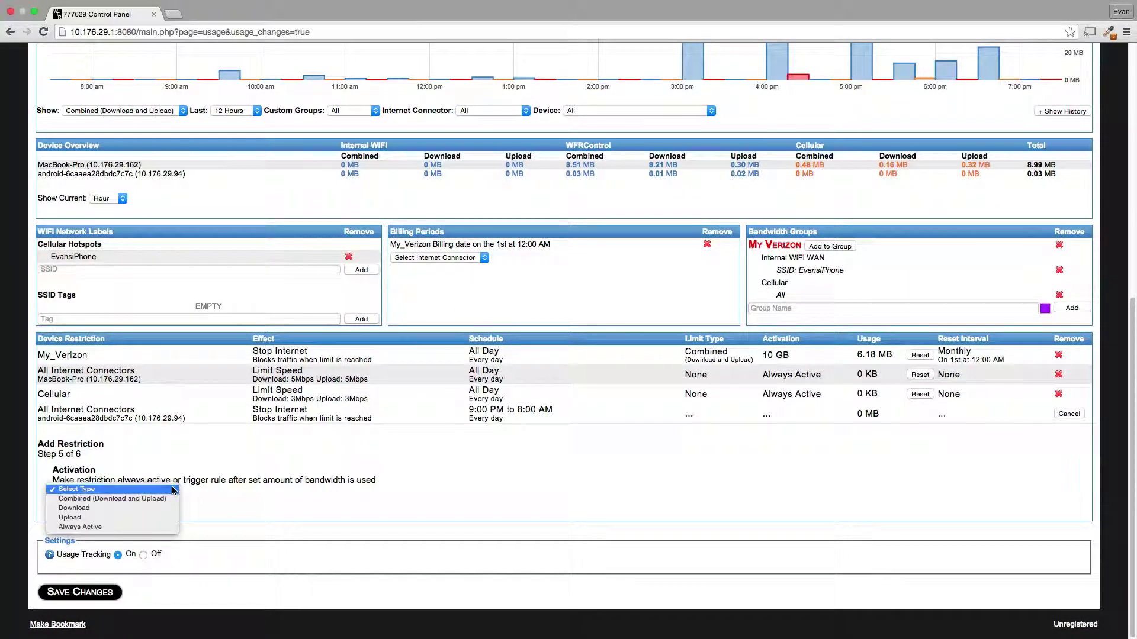
left_click(113, 499)
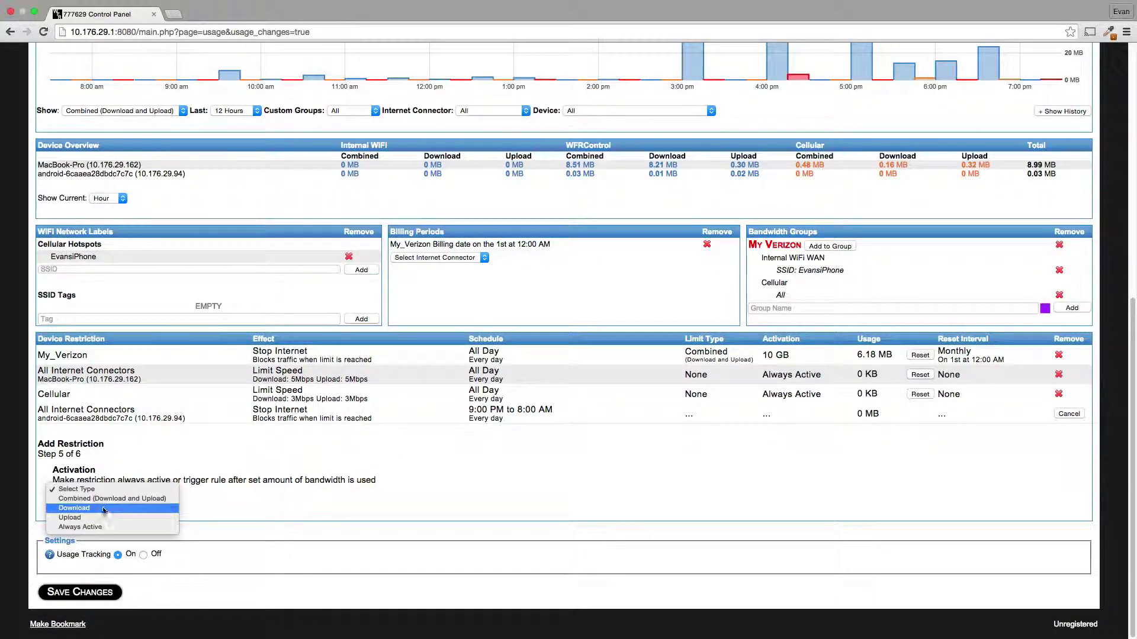
left_click(131, 513)
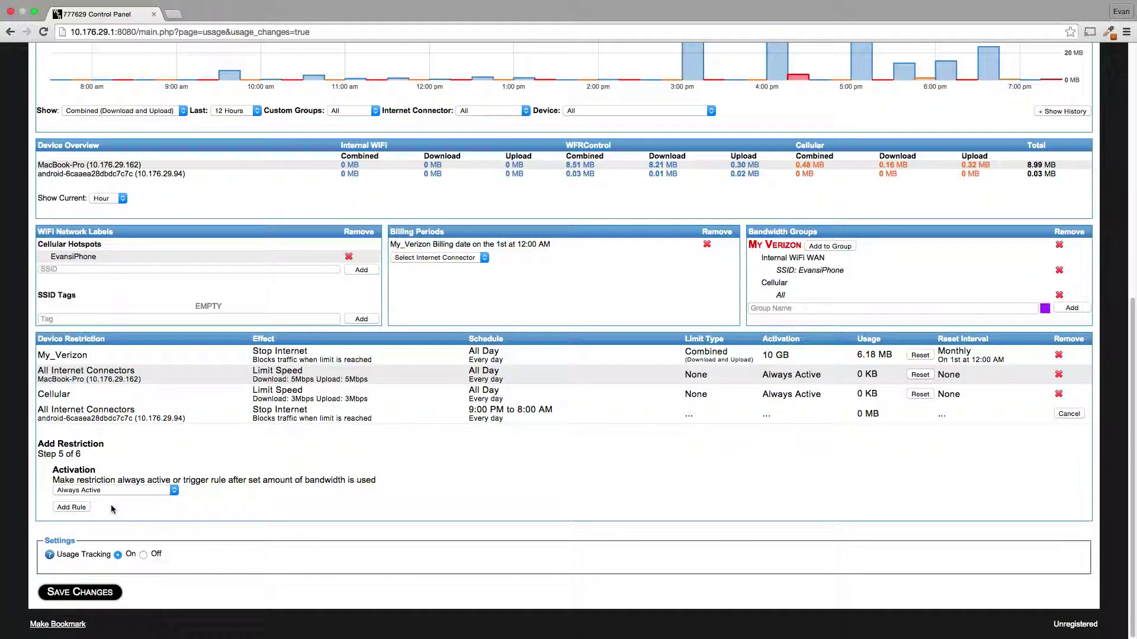
left_click(71, 508)
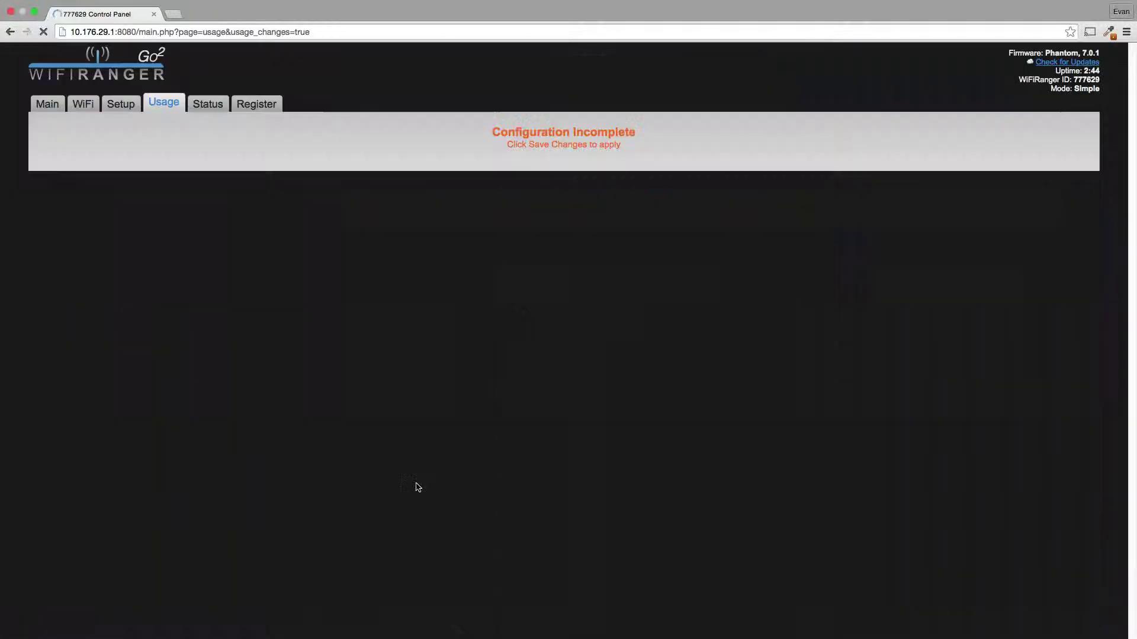
Step: Review the restrictions table for the new Android Stop Internet rule, then close the connector dropdown unchanged
scroll(427, 498, "down", 10)
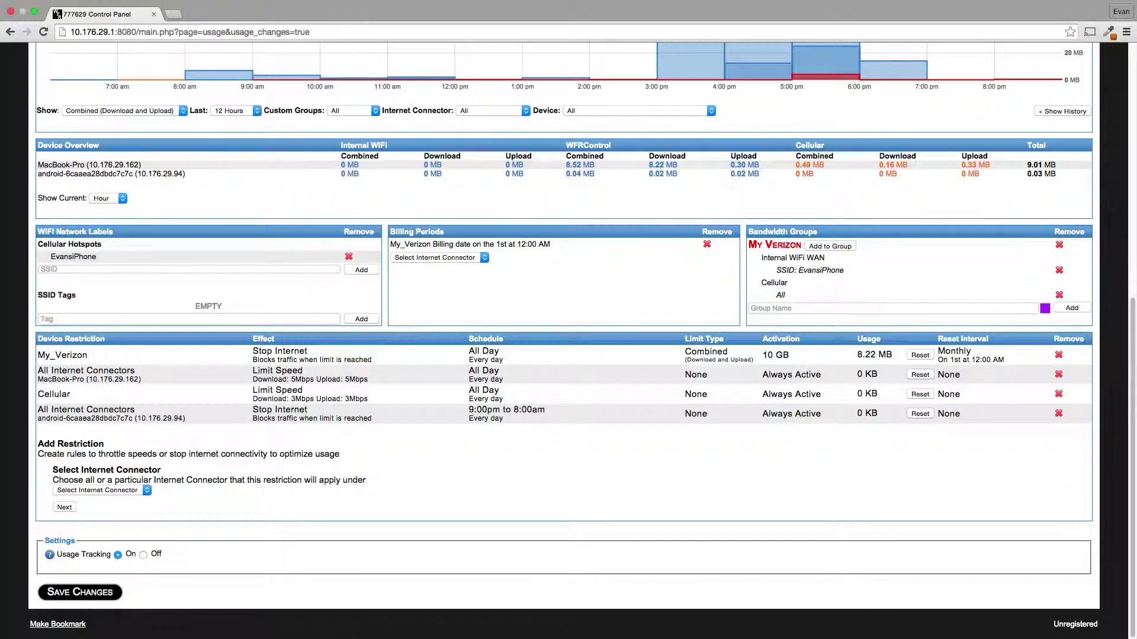
left_click(147, 491)
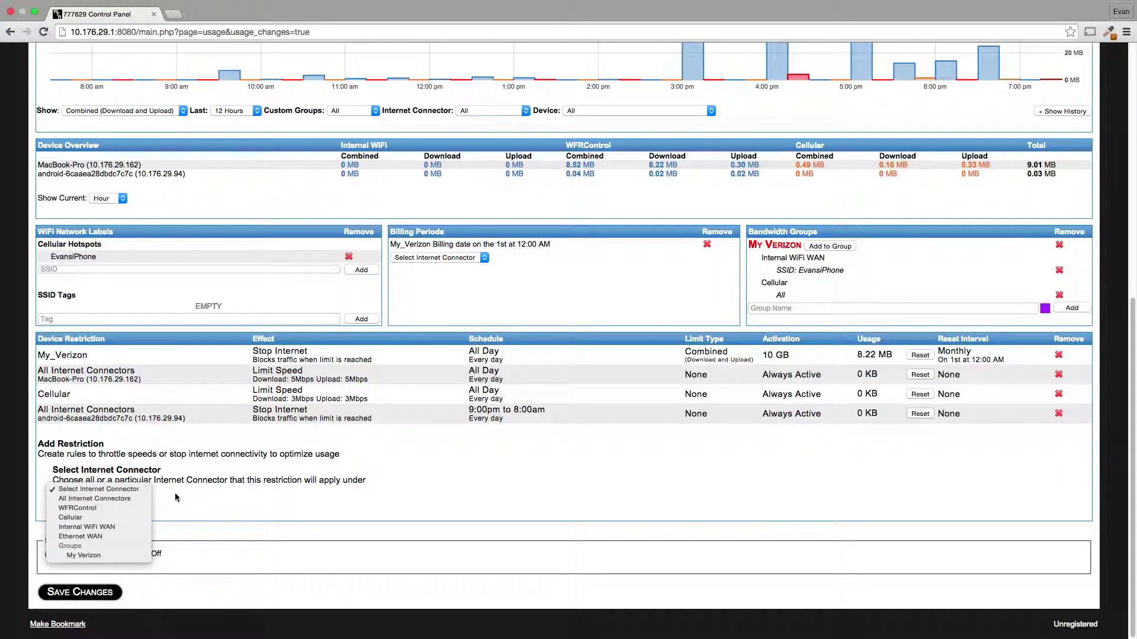
left_click(178, 497)
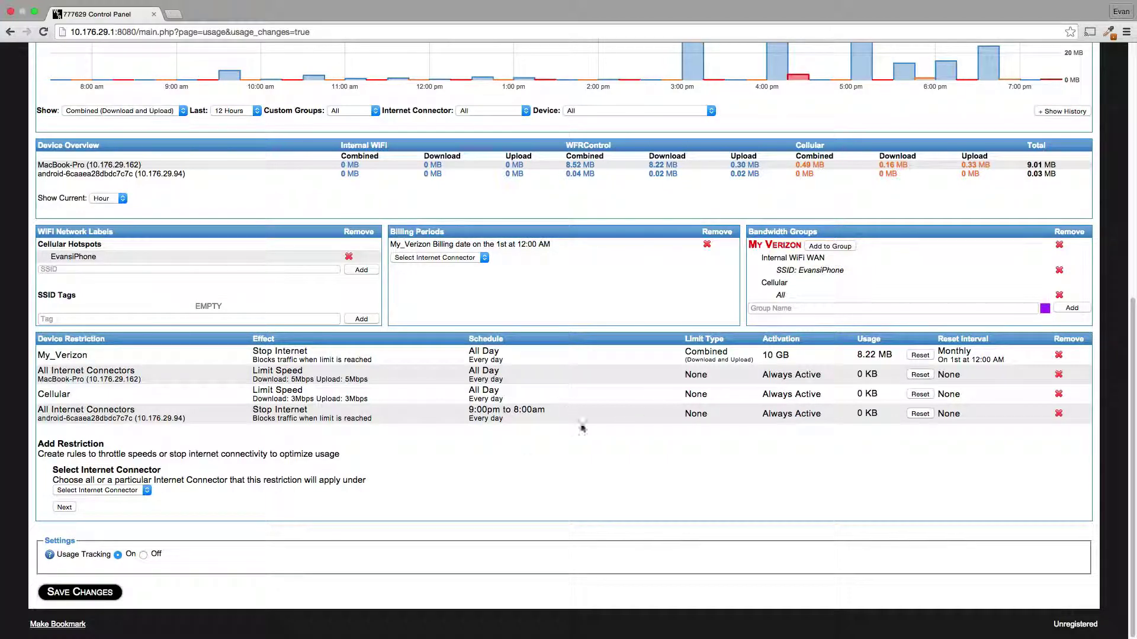